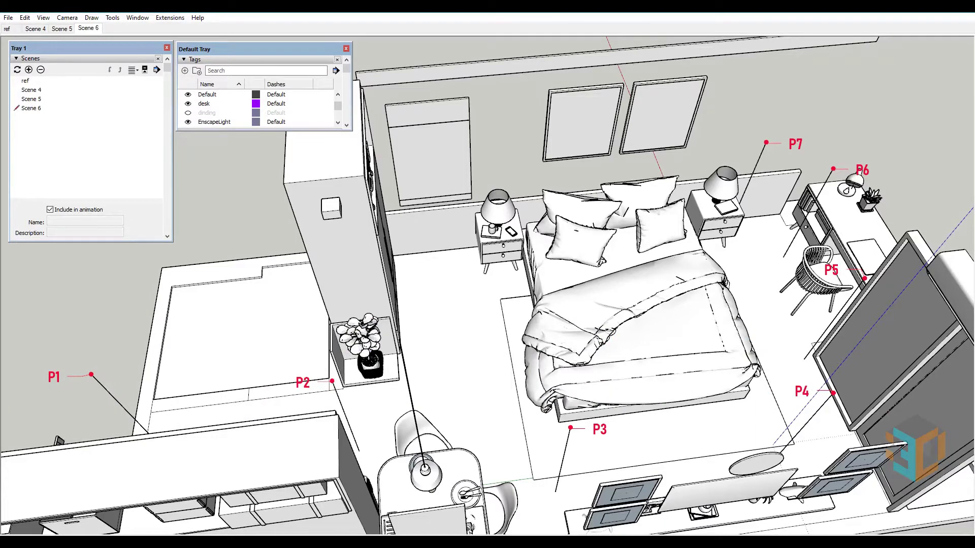
Stand the camera at eye level on marker P1 and show the dinding walls.
{"action": "left_click", "coordinate": [67, 17]}
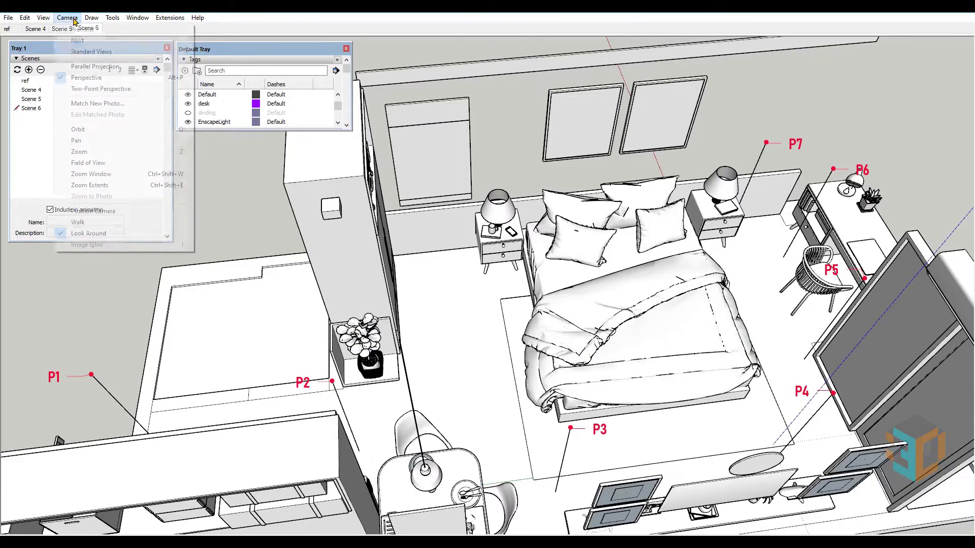
{"action": "left_click", "coordinate": [93, 212]}
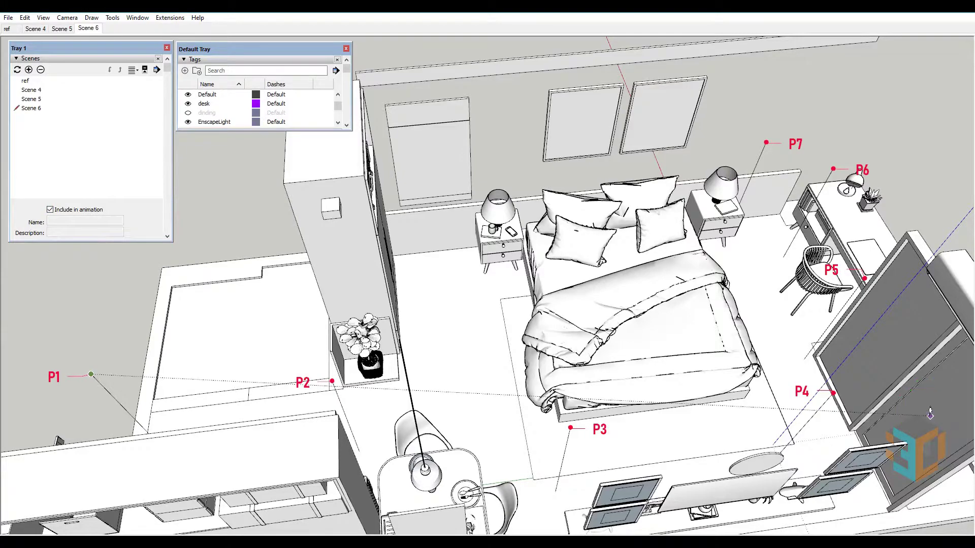
{"action": "left_click", "coordinate": [91, 374]}
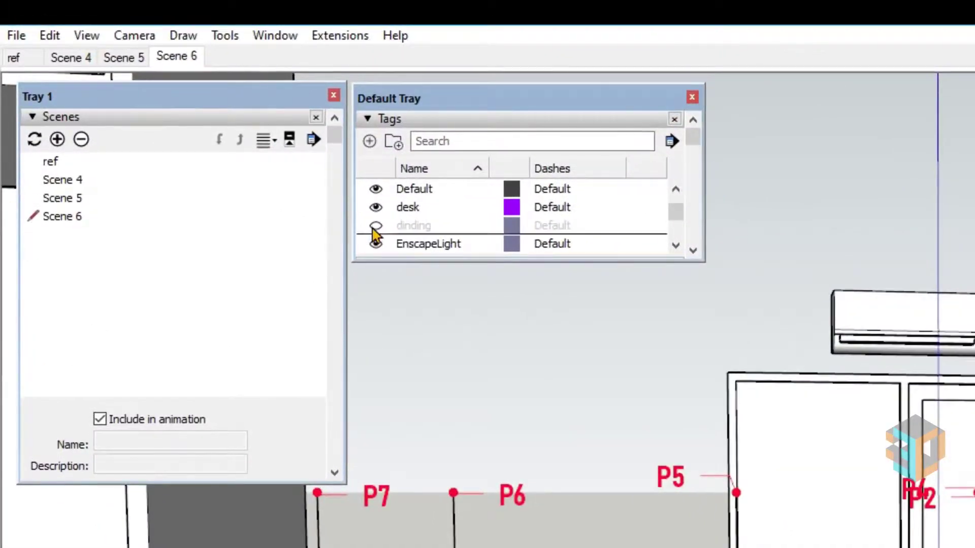
{"action": "left_click", "coordinate": [375, 225]}
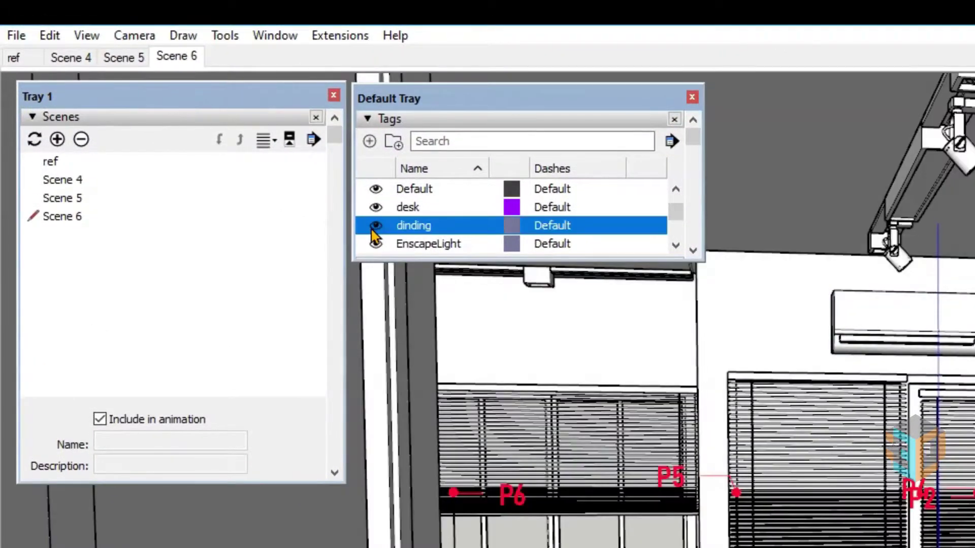
Add a new scene from this view and rename it K1.
{"action": "left_click", "coordinate": [57, 140]}
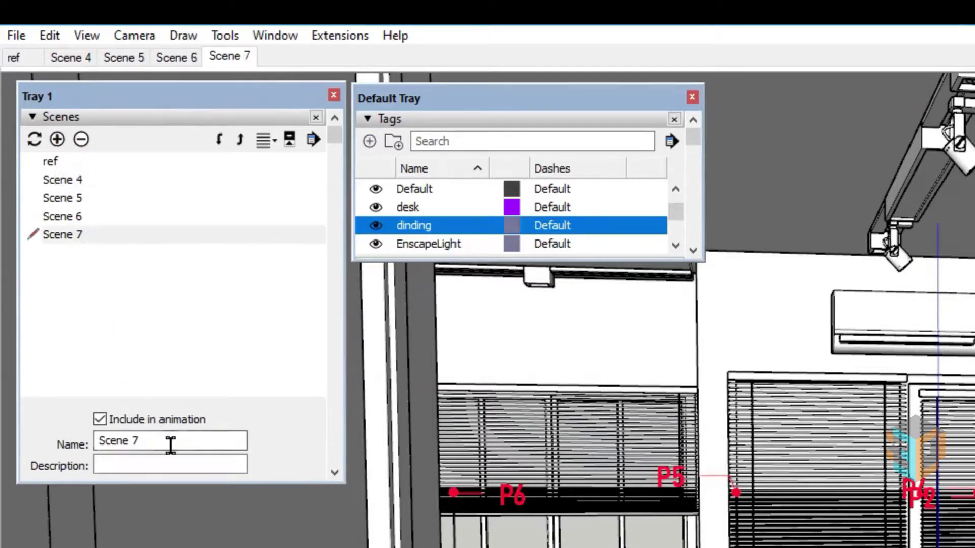
{"action": "left_click_drag", "start_coordinate": [155, 442], "coordinate": [63, 438]}
{"action": "type", "text": "K1"}
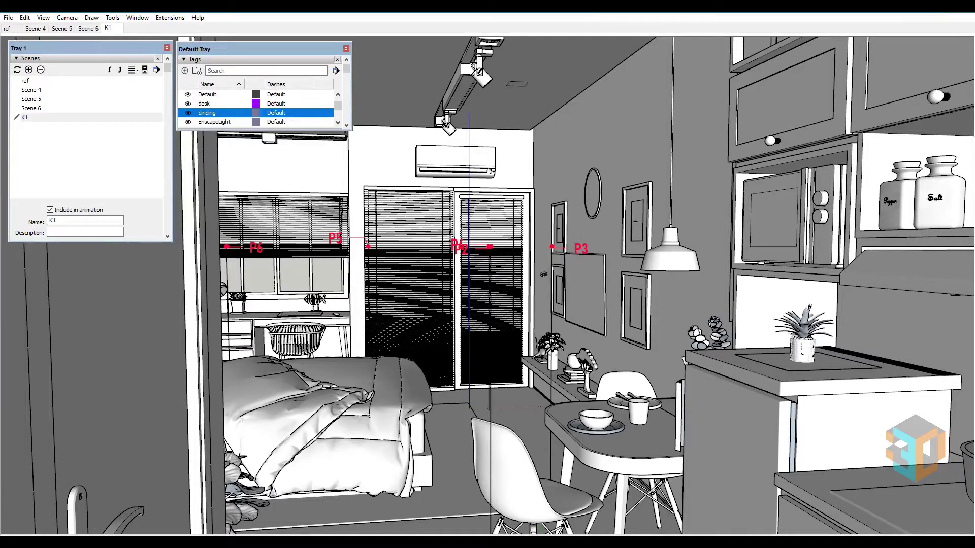
Stand the camera on marker P2 facing the desk and windows, then add it as scene K2.
{"action": "mouse_move", "coordinate": [539, 277]}
{"action": "middle_mouse_down"}
{"action": "mouse_move", "coordinate": [524, 294]}
{"action": "mouse_move", "coordinate": [497, 294]}
{"action": "middle_mouse_up"}
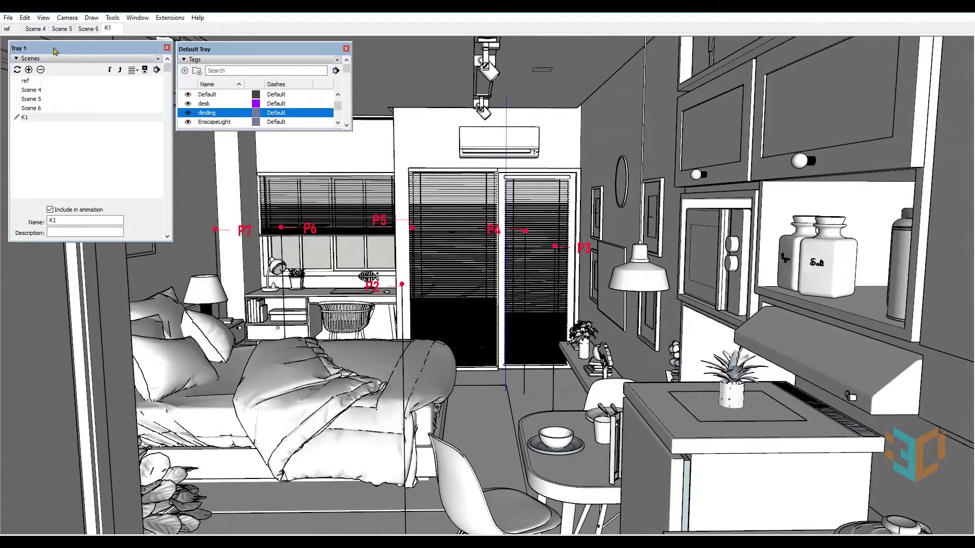
{"action": "left_click", "coordinate": [67, 18]}
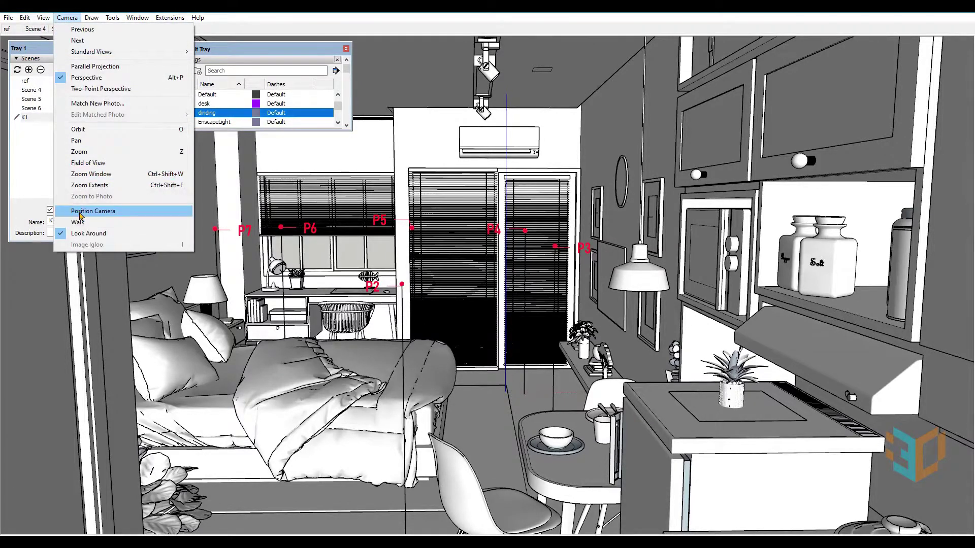
{"action": "left_click", "coordinate": [97, 211]}
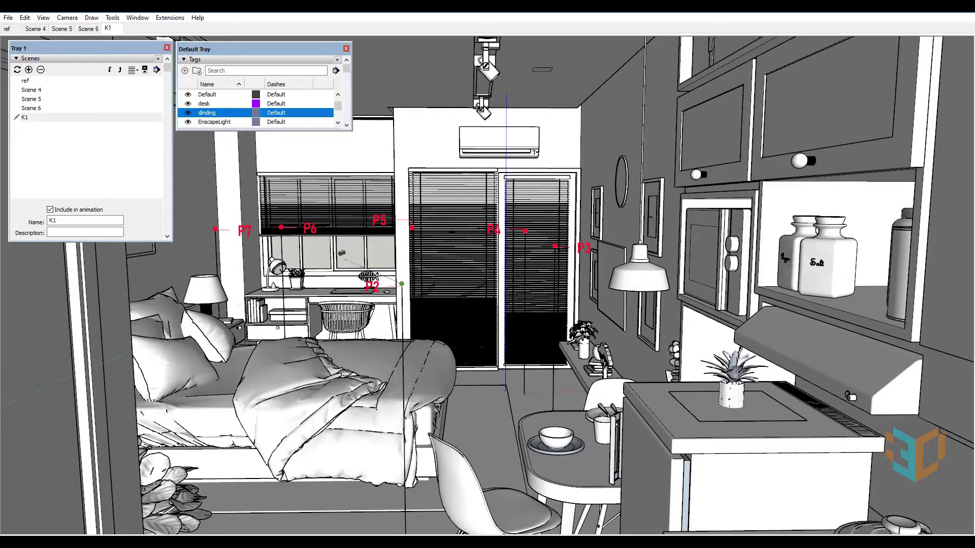
{"action": "left_click", "coordinate": [341, 252]}
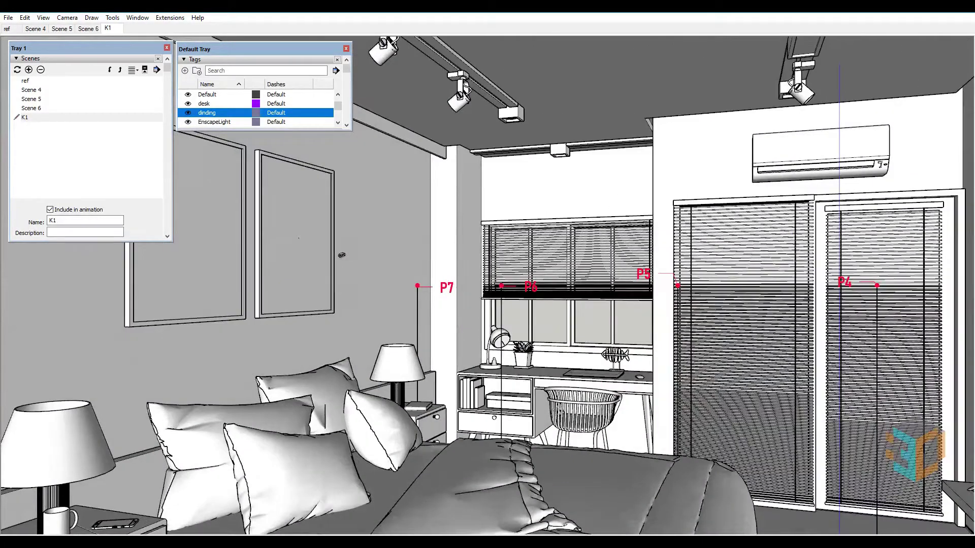
{"action": "left_click", "coordinate": [29, 70]}
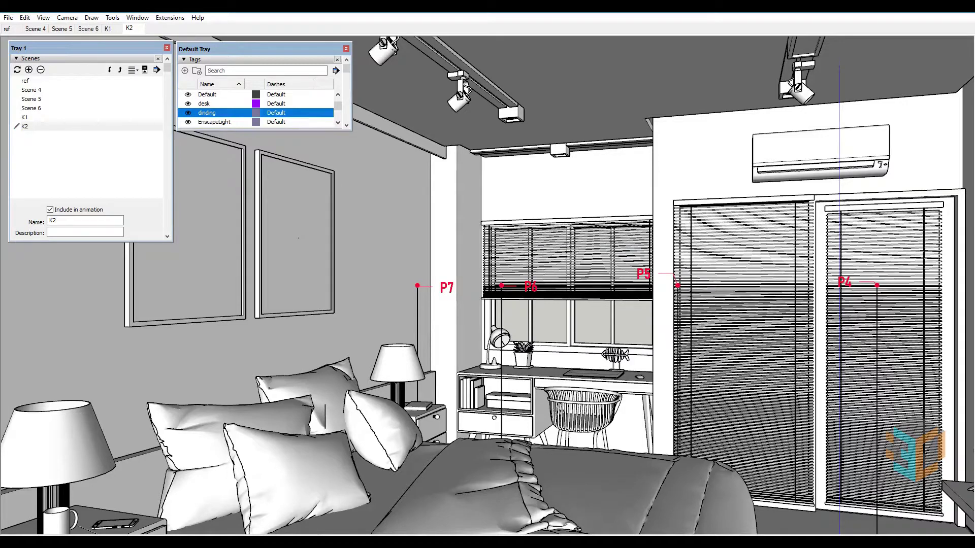
{"action": "left_click", "coordinate": [43, 17]}
{"action": "mouse_move", "coordinate": [65, 199]}
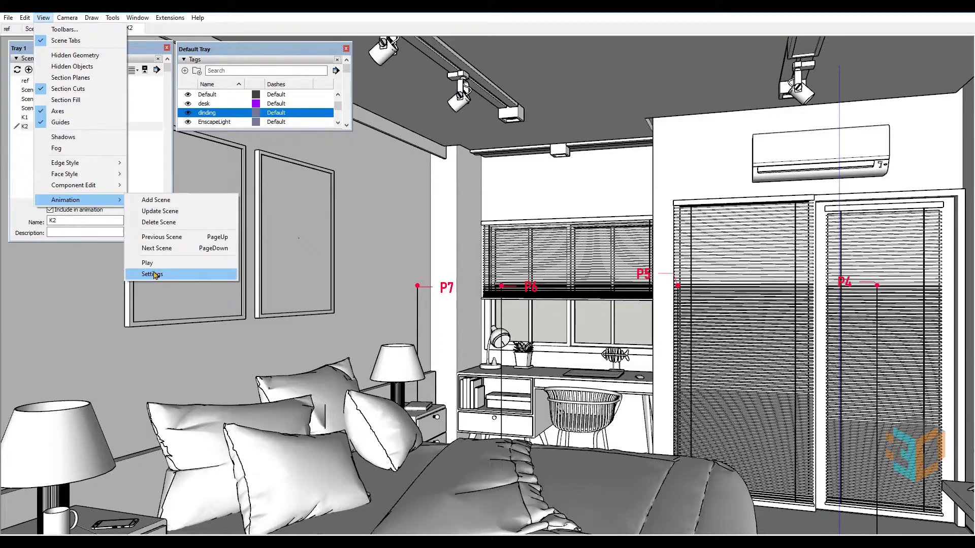
Set scene transitions to 4 seconds, keep the scene delay at 0, and close the settings.
{"action": "left_click", "coordinate": [152, 274]}
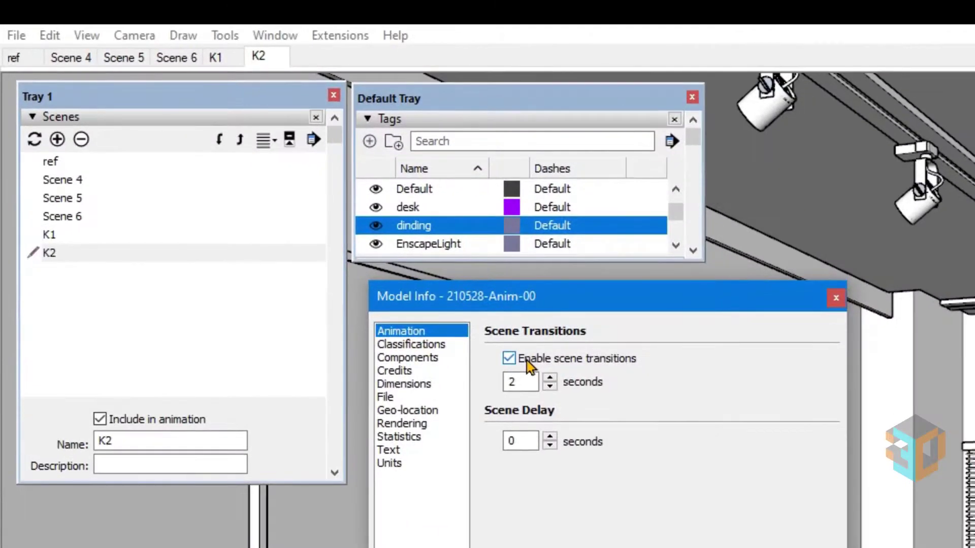
{"action": "double_click", "coordinate": [513, 382]}
{"action": "type", "text": "4"}
{"action": "left_click", "coordinate": [526, 440]}
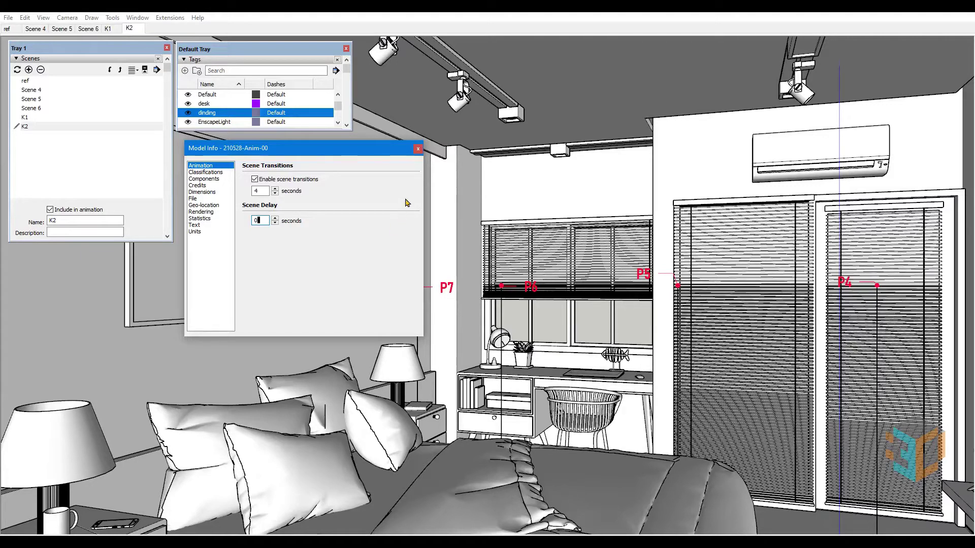
{"action": "left_click", "coordinate": [417, 149]}
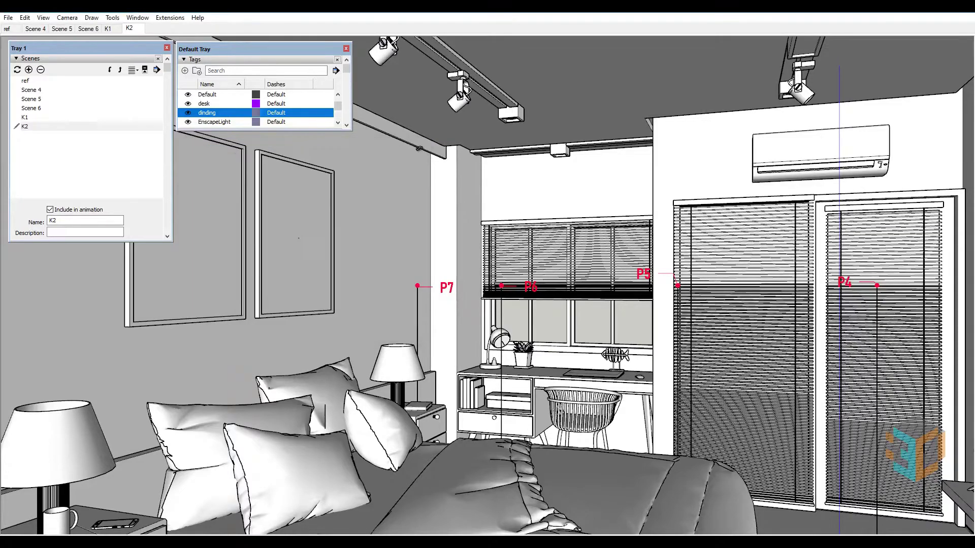
Switch to scene K1 and close the Scenes and Tags panels.
{"action": "left_click", "coordinate": [33, 119]}
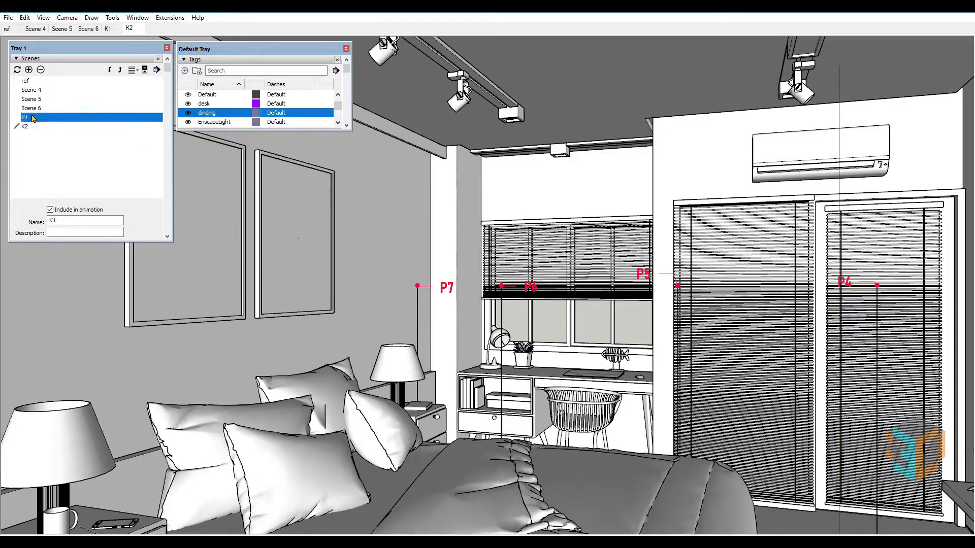
{"action": "double_click", "coordinate": [32, 119]}
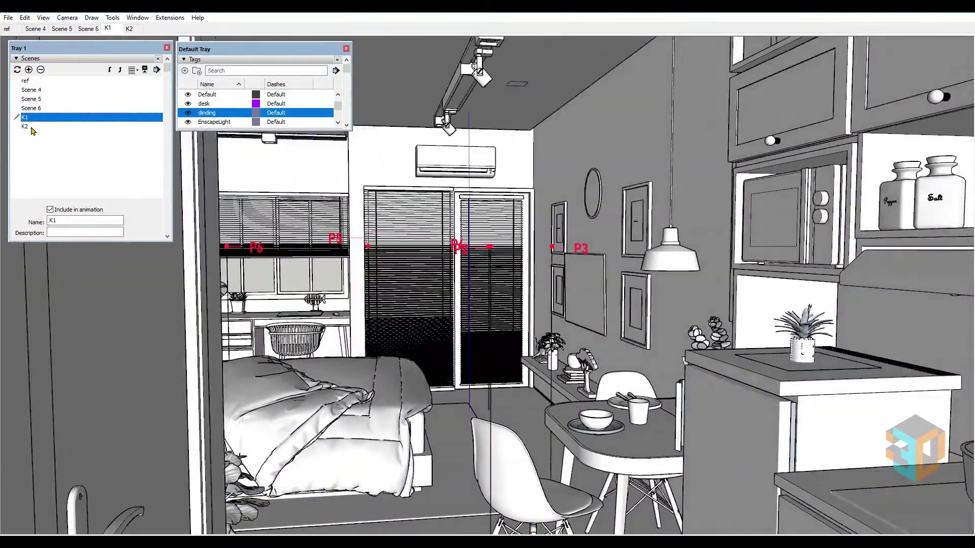
{"action": "double_click", "coordinate": [32, 127]}
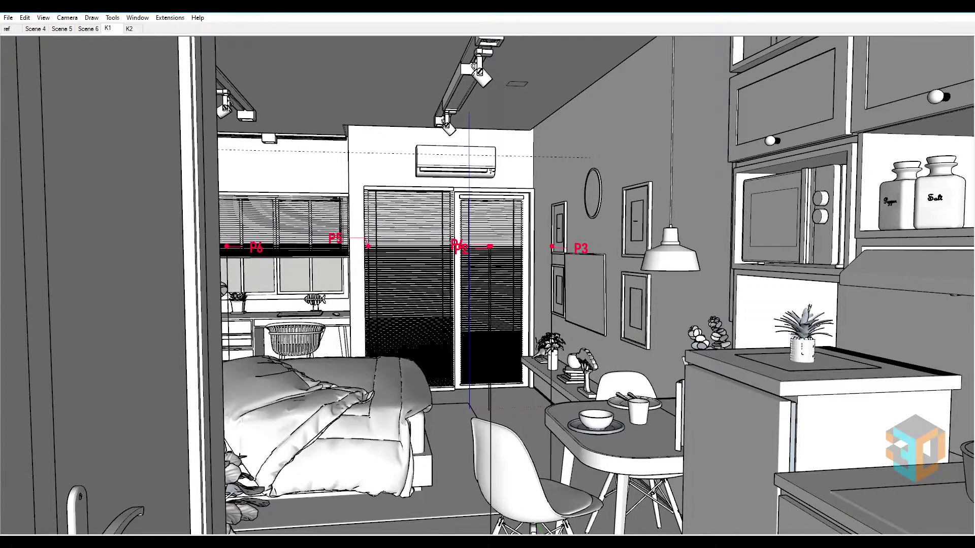
Hide guides and axes, and set the face style to Hidden Line.
{"action": "left_click", "coordinate": [44, 18]}
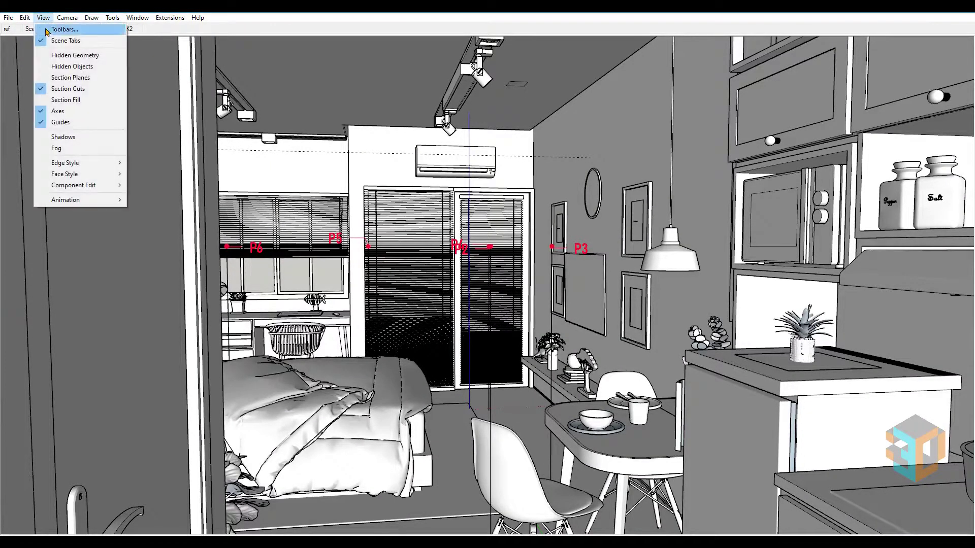
{"action": "left_click", "coordinate": [42, 126]}
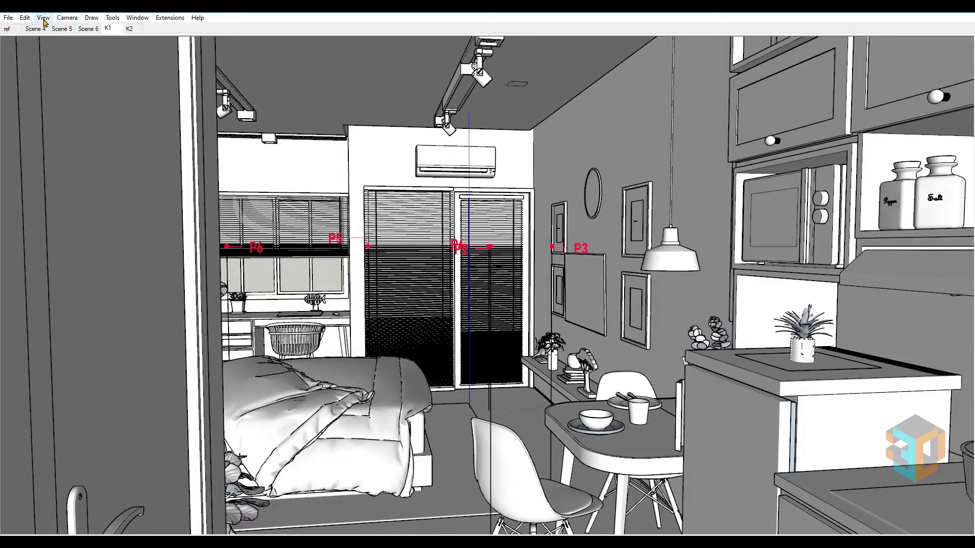
{"action": "left_click", "coordinate": [44, 18]}
{"action": "left_click", "coordinate": [50, 113]}
{"action": "left_click", "coordinate": [44, 17]}
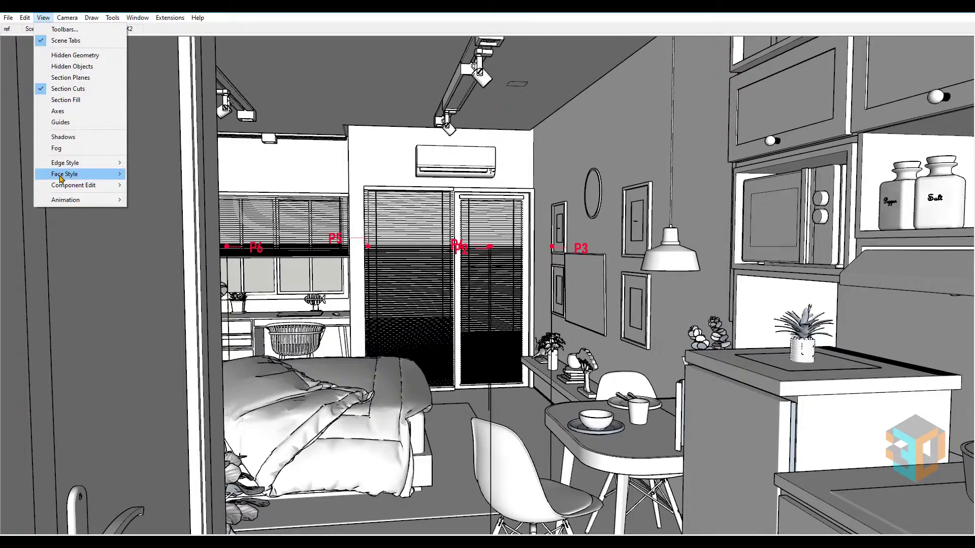
{"action": "mouse_move", "coordinate": [65, 173]}
{"action": "left_click", "coordinate": [152, 204]}
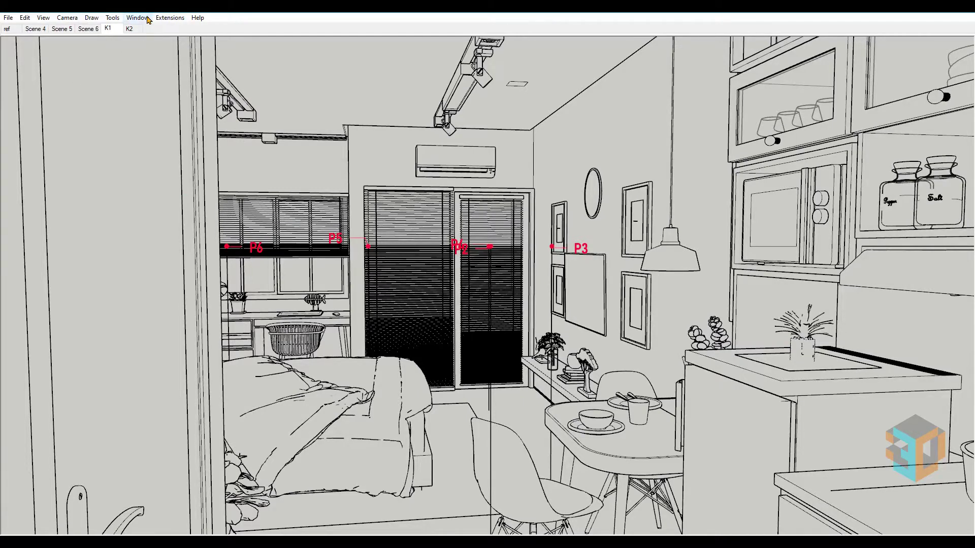
Update scene K1 with the new hidden-line look and confirm the warning.
{"action": "right_click", "coordinate": [110, 31]}
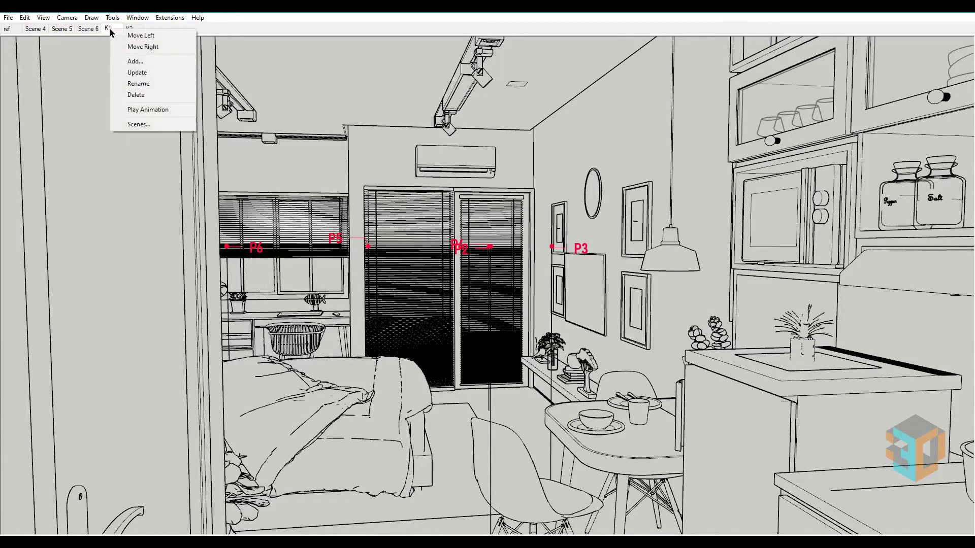
{"action": "left_click", "coordinate": [137, 72]}
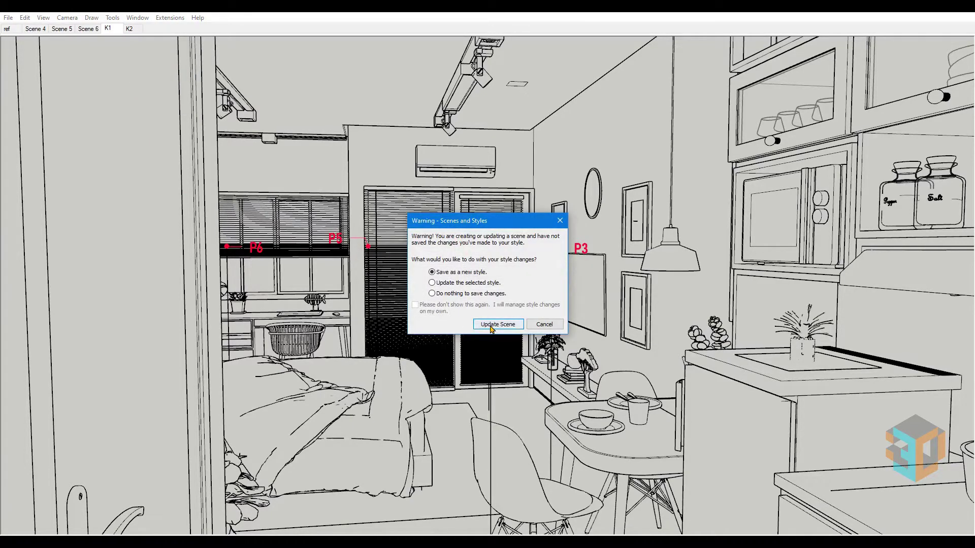
{"action": "left_click", "coordinate": [491, 329]}
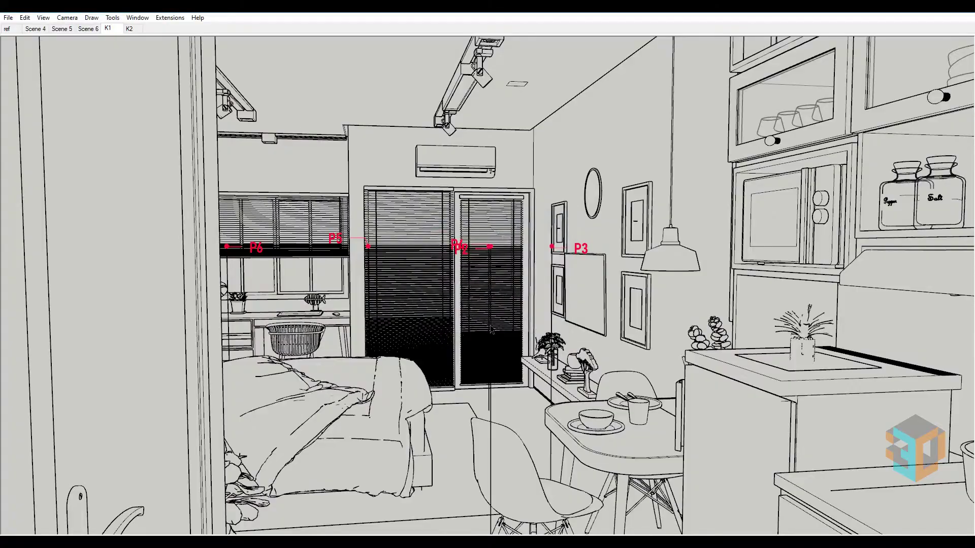
On scene K2, hide axes, apply Hidden Line, and update the scene.
{"action": "left_click", "coordinate": [129, 28]}
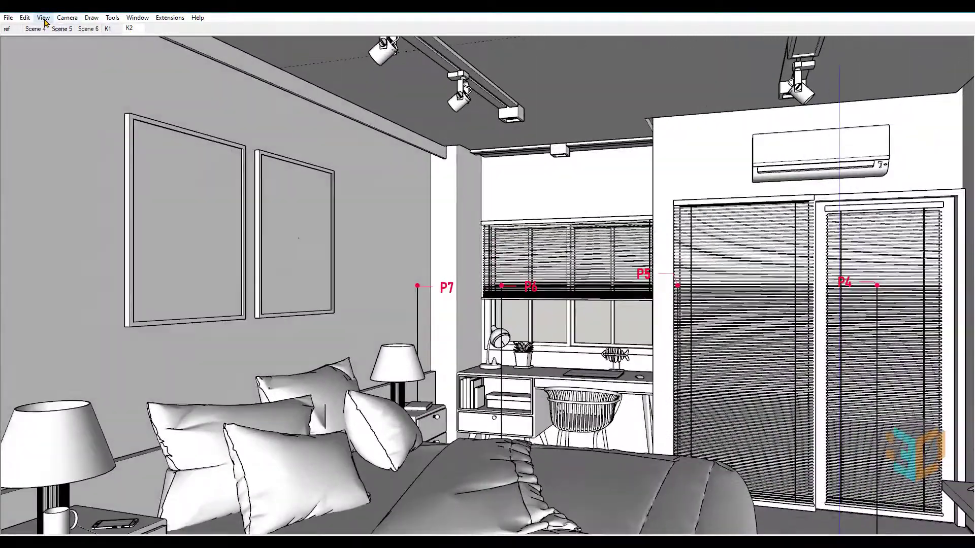
{"action": "left_click", "coordinate": [44, 19]}
{"action": "left_click", "coordinate": [42, 113]}
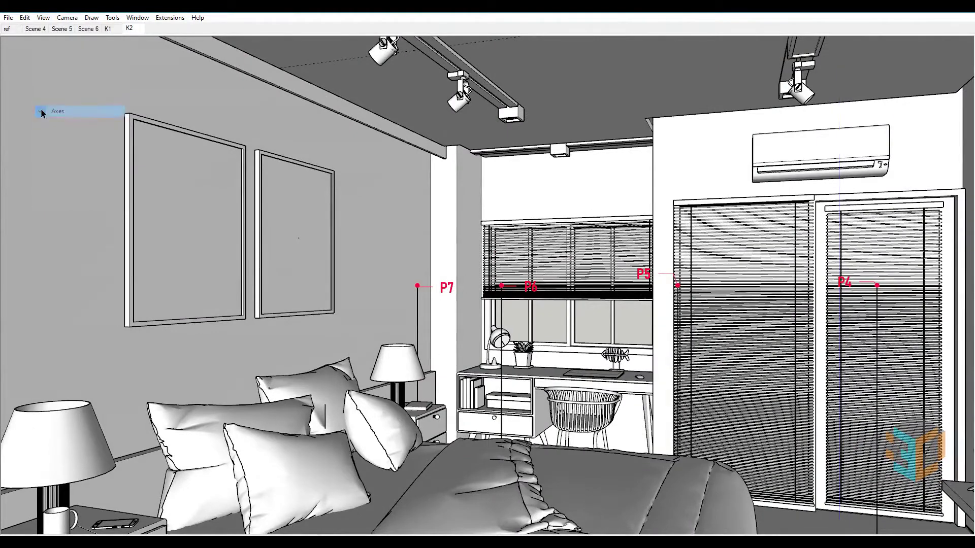
{"action": "left_click", "coordinate": [44, 18]}
{"action": "left_click", "coordinate": [46, 18]}
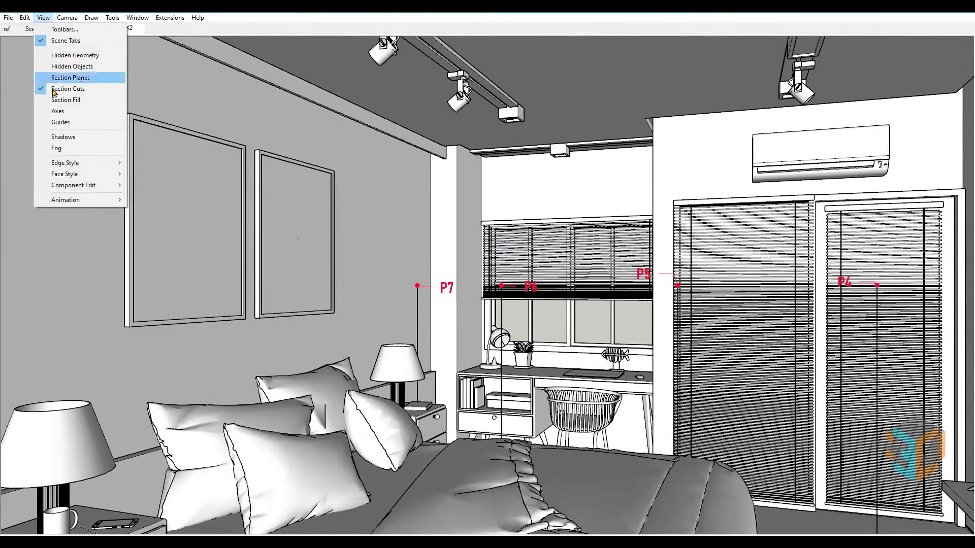
{"action": "left_click", "coordinate": [160, 202]}
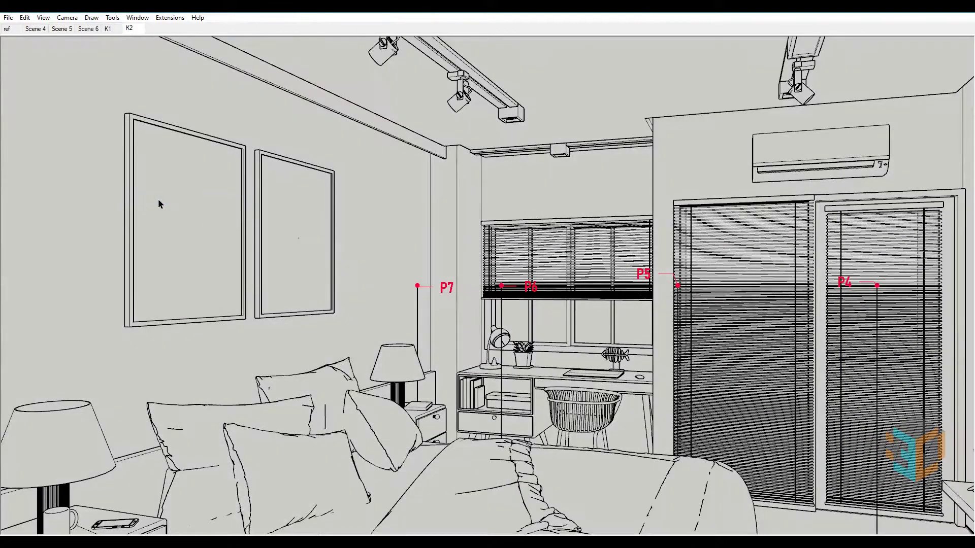
{"action": "right_click", "coordinate": [130, 33]}
{"action": "left_click", "coordinate": [153, 76]}
{"action": "left_click", "coordinate": [491, 330]}
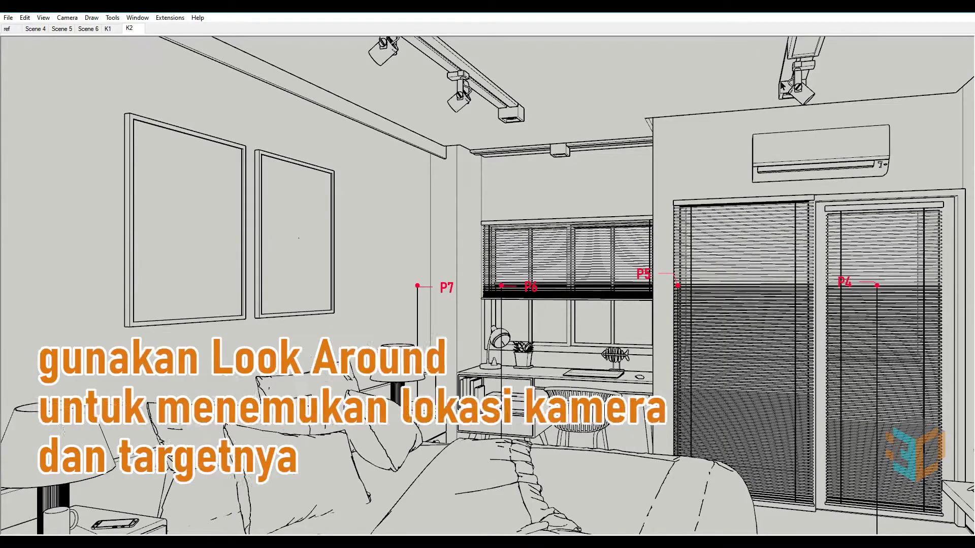
Turn the view and stand the camera at marker P3 facing the bed wall.
{"action": "left_click", "coordinate": [67, 17]}
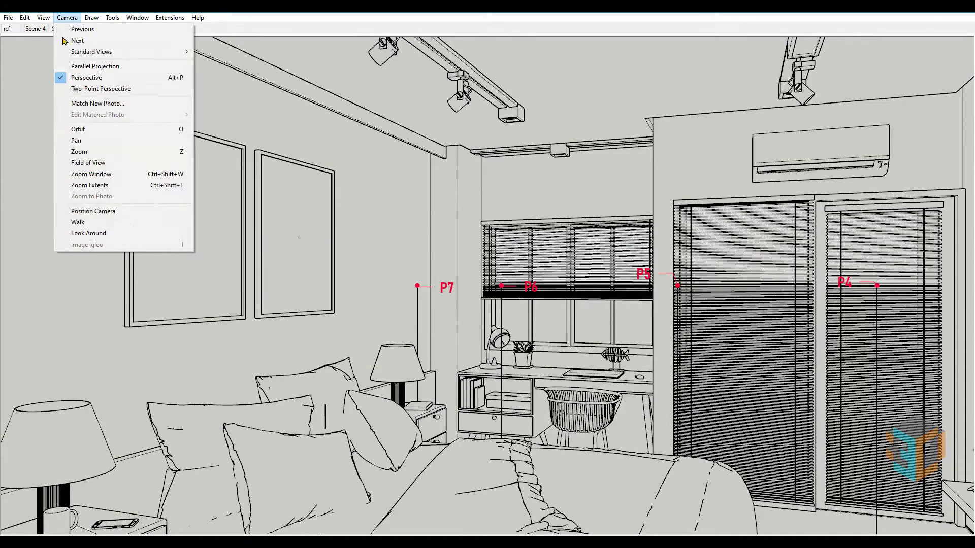
{"action": "left_click", "coordinate": [103, 236]}
{"action": "mouse_move", "coordinate": [466, 279]}
{"action": "left_mouse_down"}
{"action": "mouse_move", "coordinate": [700, 292]}
{"action": "mouse_move", "coordinate": [648, 291]}
{"action": "left_mouse_up"}
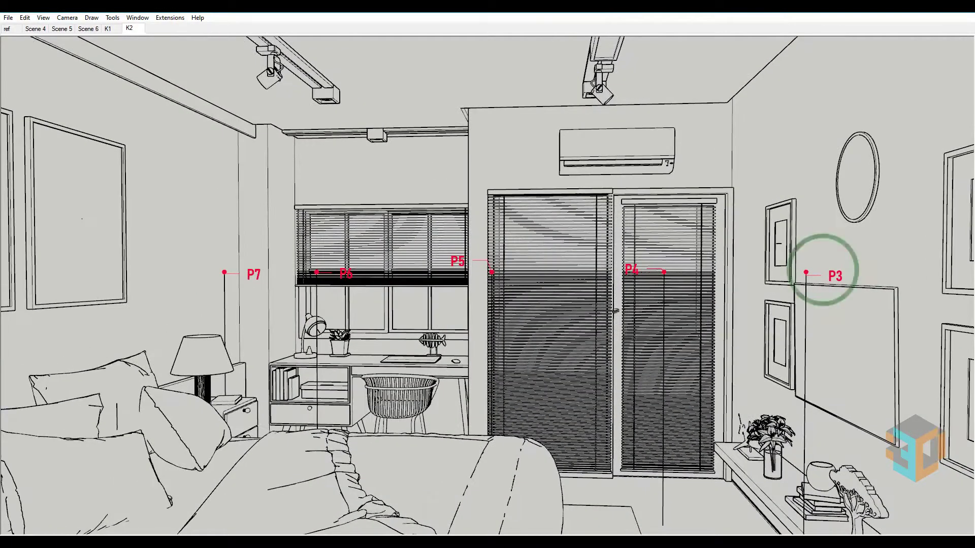
{"action": "left_click", "coordinate": [60, 18]}
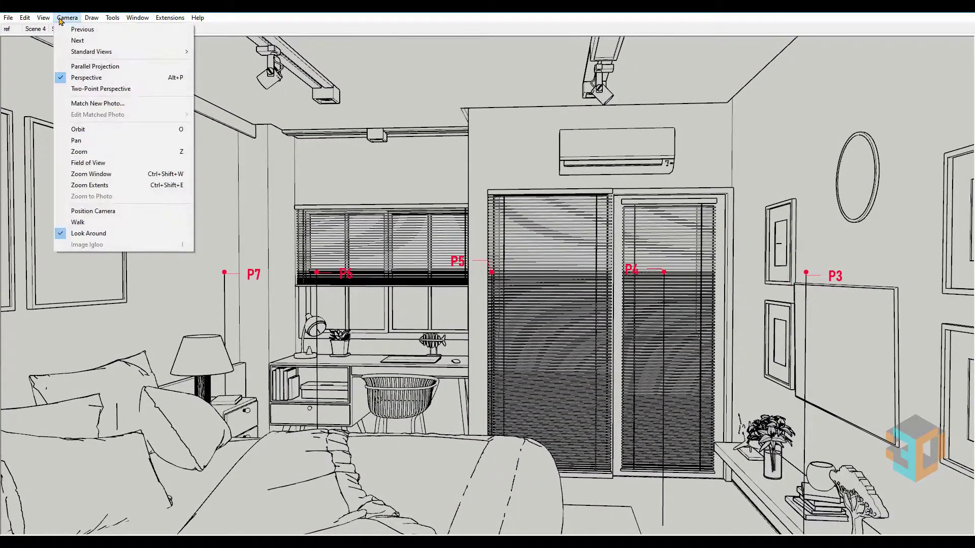
{"action": "left_click", "coordinate": [92, 210]}
{"action": "left_click_drag", "start_coordinate": [224, 290], "coordinate": [85, 300]}
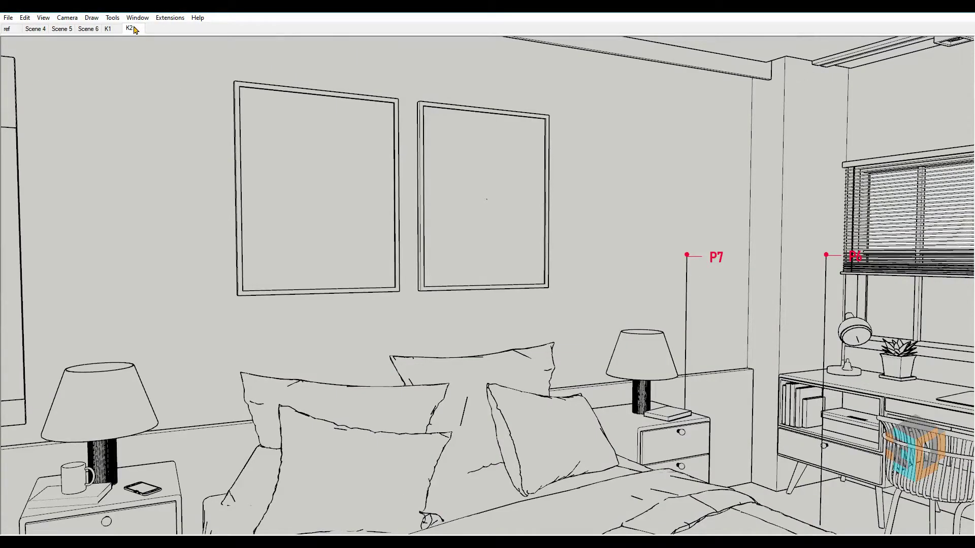
Add the current view as a new scene and rename it K3.
{"action": "right_click", "coordinate": [135, 30]}
{"action": "left_click", "coordinate": [180, 58]}
{"action": "right_click", "coordinate": [157, 29]}
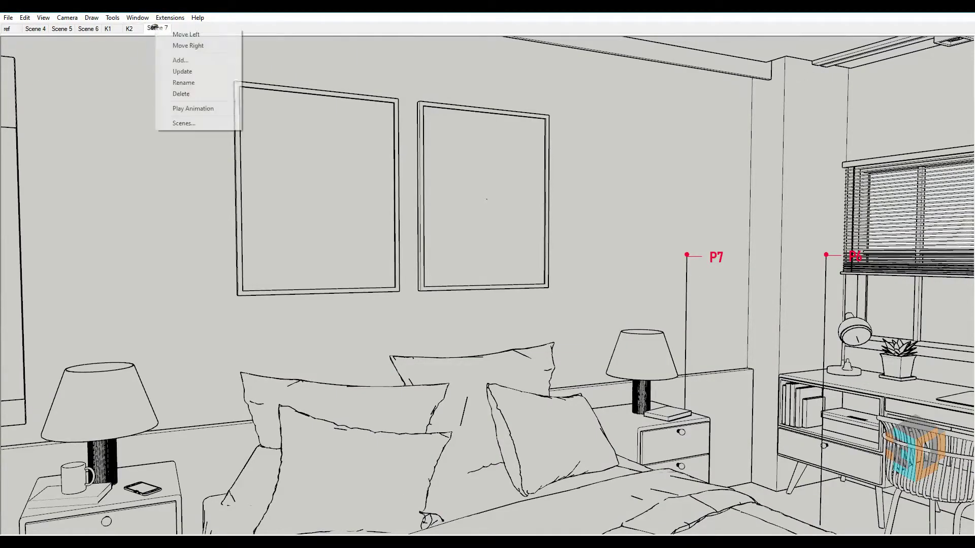
{"action": "left_click", "coordinate": [198, 84]}
{"action": "type", "text": "K3"}
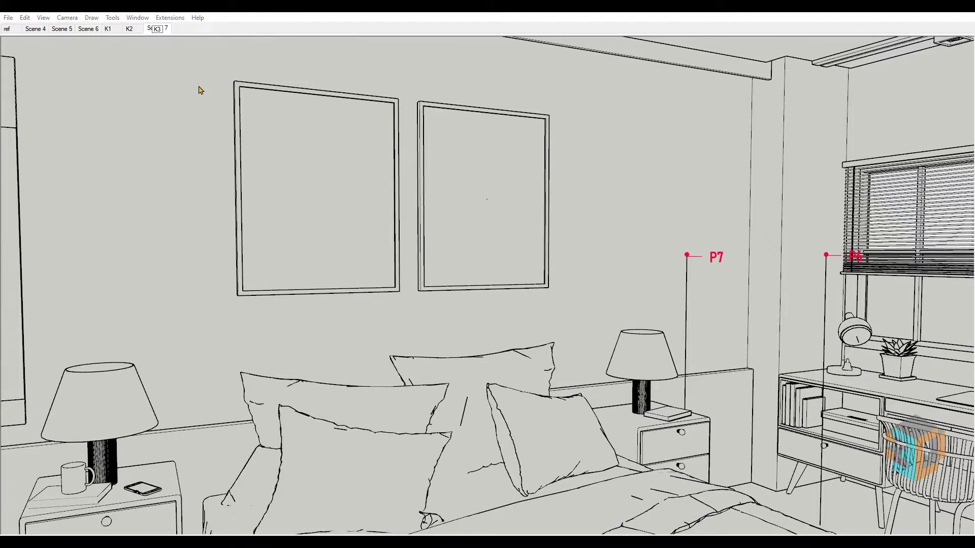
{"action": "key", "text": "Return"}
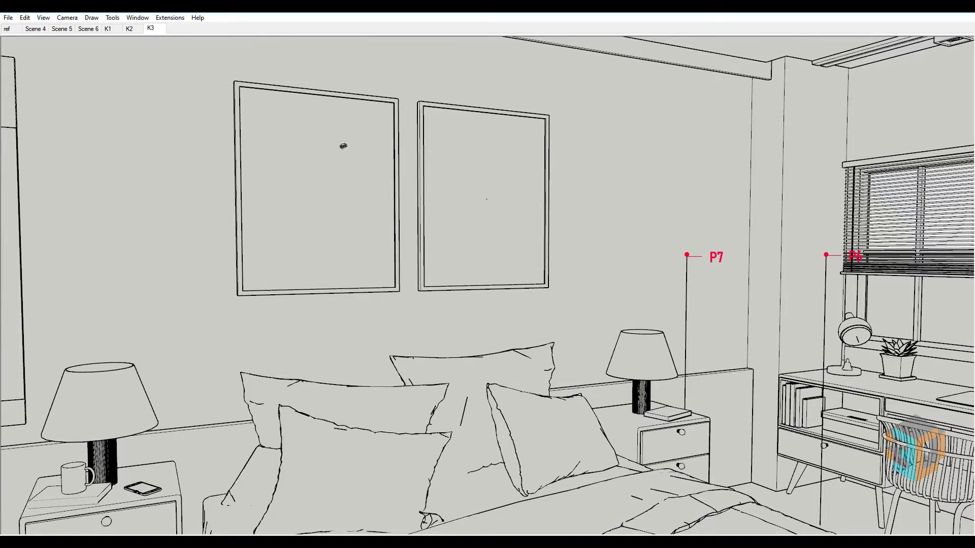
Stand the camera at marker P4 looking toward the wardrobe, door and plant.
{"action": "left_click_drag", "start_coordinate": [378, 168], "coordinate": [513, 169]}
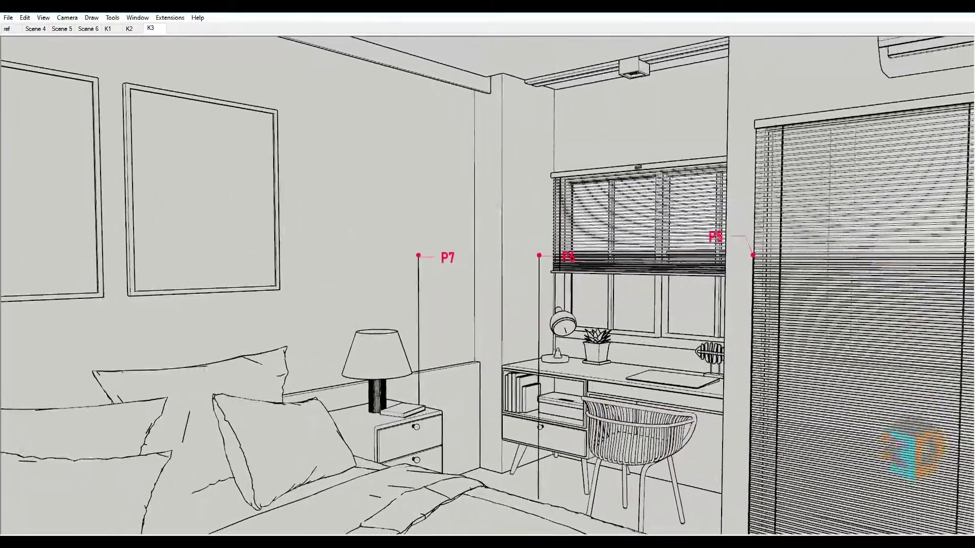
{"action": "mouse_move", "coordinate": [638, 166]}
{"action": "left_mouse_down"}
{"action": "mouse_move", "coordinate": [744, 165]}
{"action": "mouse_move", "coordinate": [718, 155]}
{"action": "left_mouse_up"}
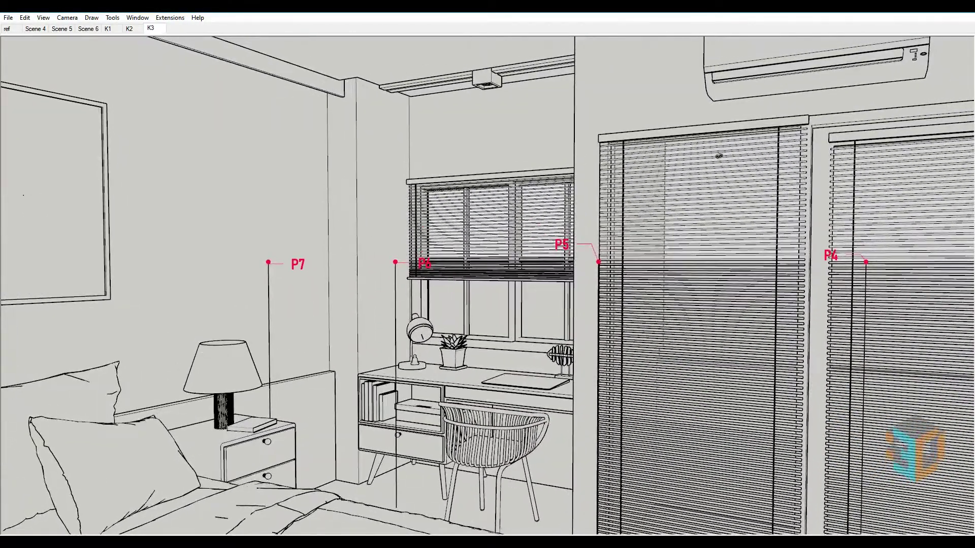
{"action": "left_click", "coordinate": [61, 18]}
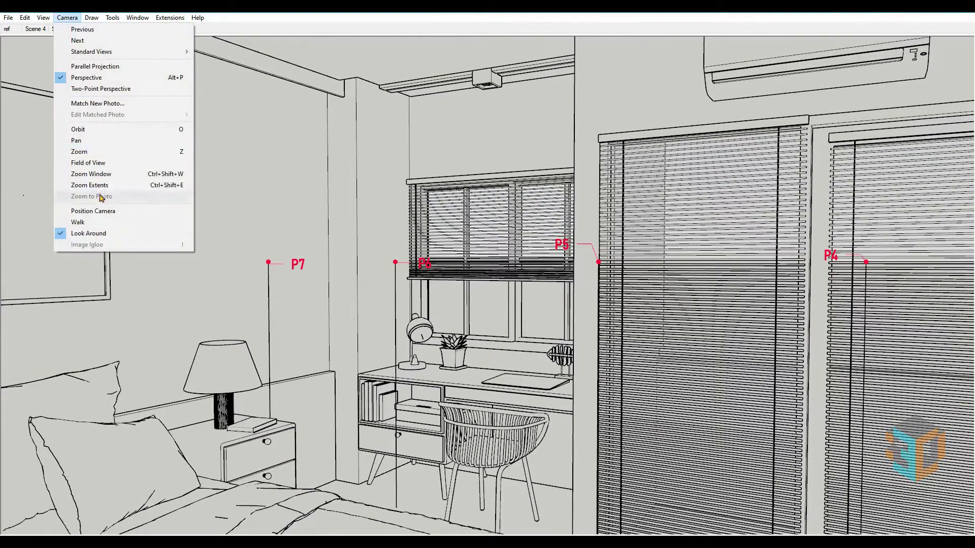
{"action": "left_click", "coordinate": [84, 210]}
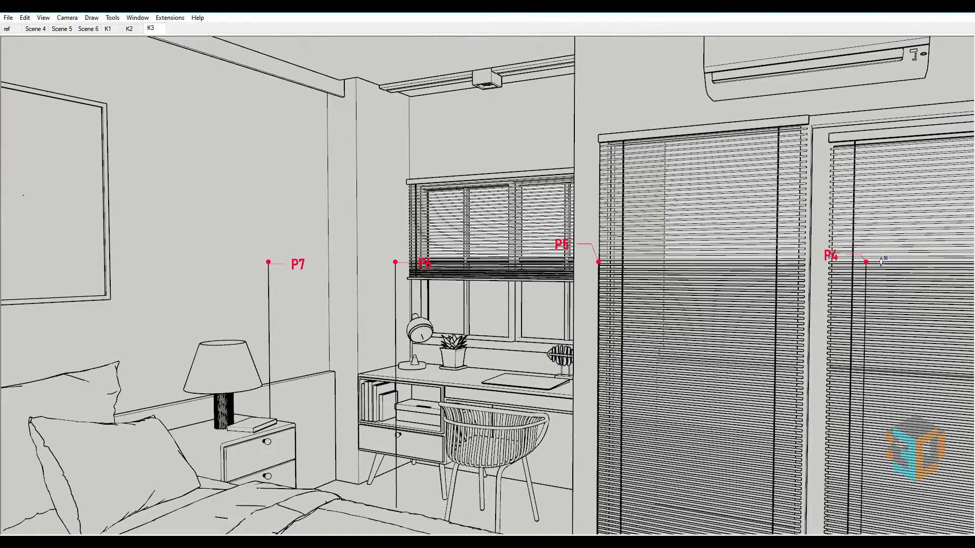
{"action": "left_click_drag", "start_coordinate": [865, 262], "coordinate": [38, 296]}
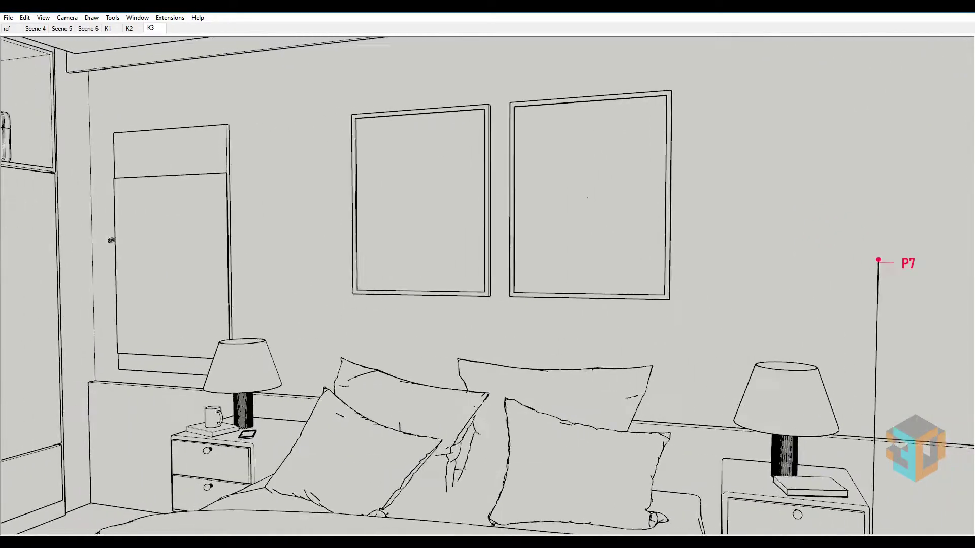
{"action": "left_click_drag", "start_coordinate": [316, 250], "coordinate": [262, 247]}
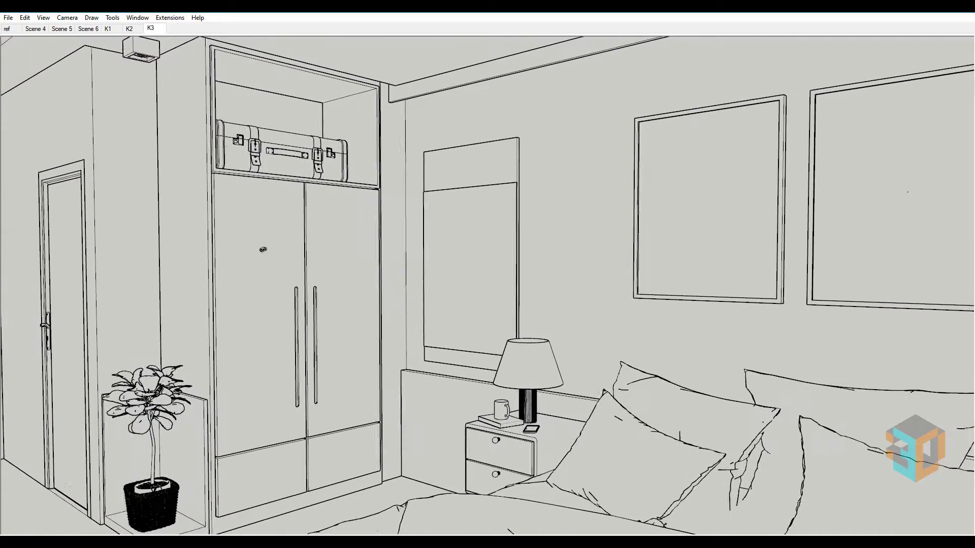
Add the current view as a new scene and rename Scene 8 to K4.
{"action": "right_click", "coordinate": [161, 31]}
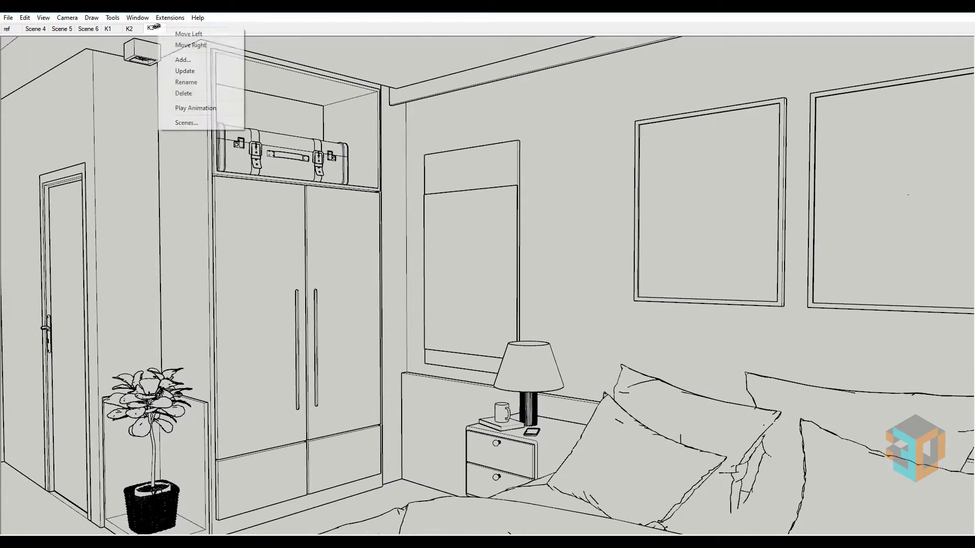
{"action": "left_click", "coordinate": [206, 61]}
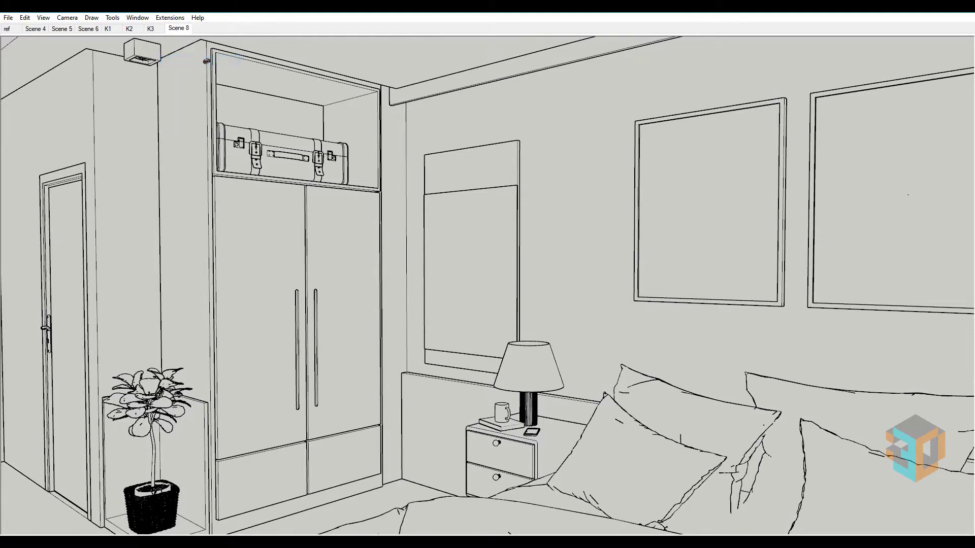
{"action": "right_click", "coordinate": [185, 28]}
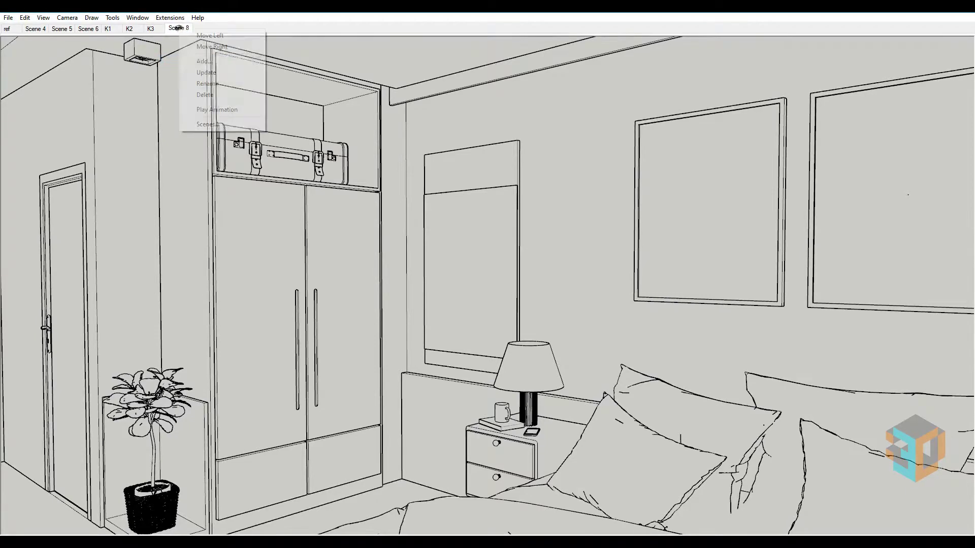
{"action": "left_click", "coordinate": [203, 125]}
{"action": "type", "text": "K4"}
{"action": "key", "text": "Return"}
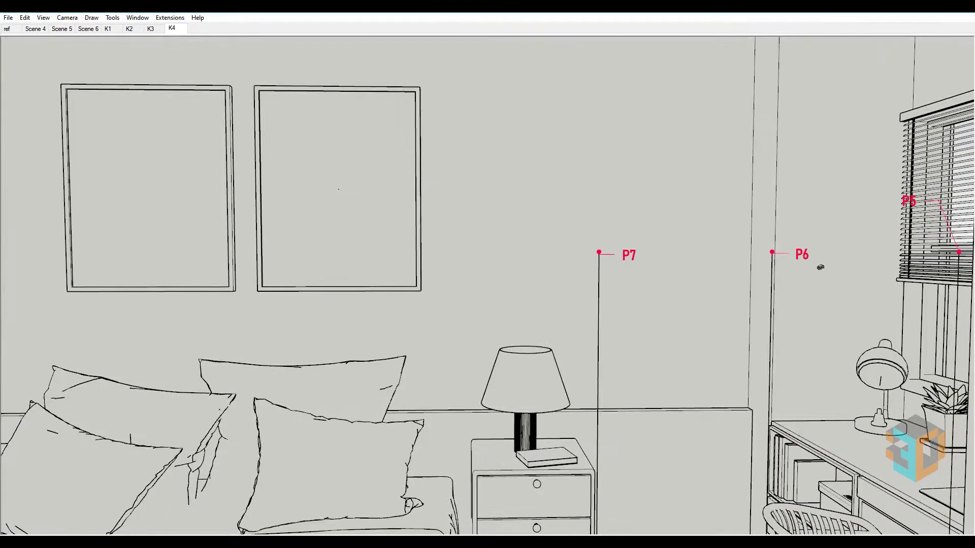
Stand the camera at P5 facing the wardrobe and door, and save it as scene K5.
{"action": "left_click", "coordinate": [67, 18]}
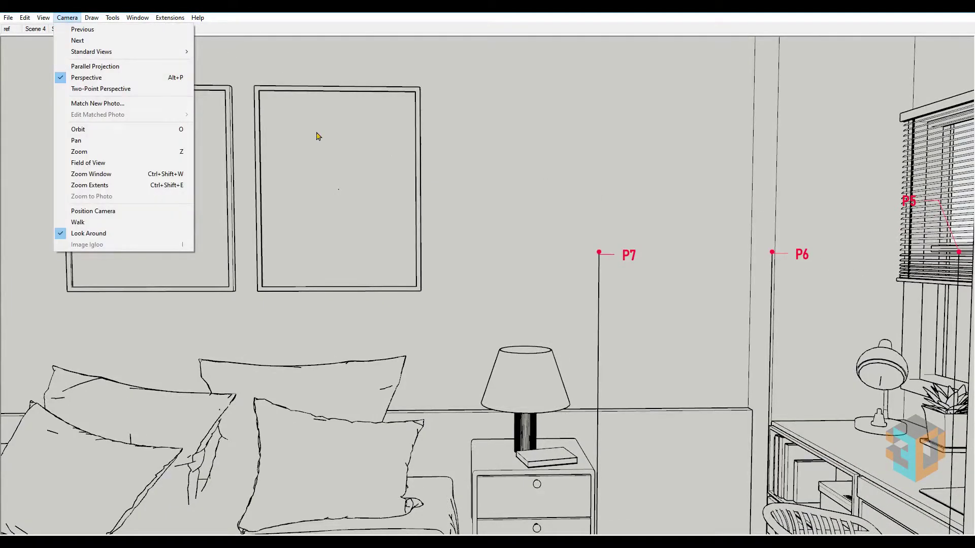
{"action": "left_click", "coordinate": [115, 211]}
{"action": "left_click_drag", "start_coordinate": [961, 253], "coordinate": [66, 290]}
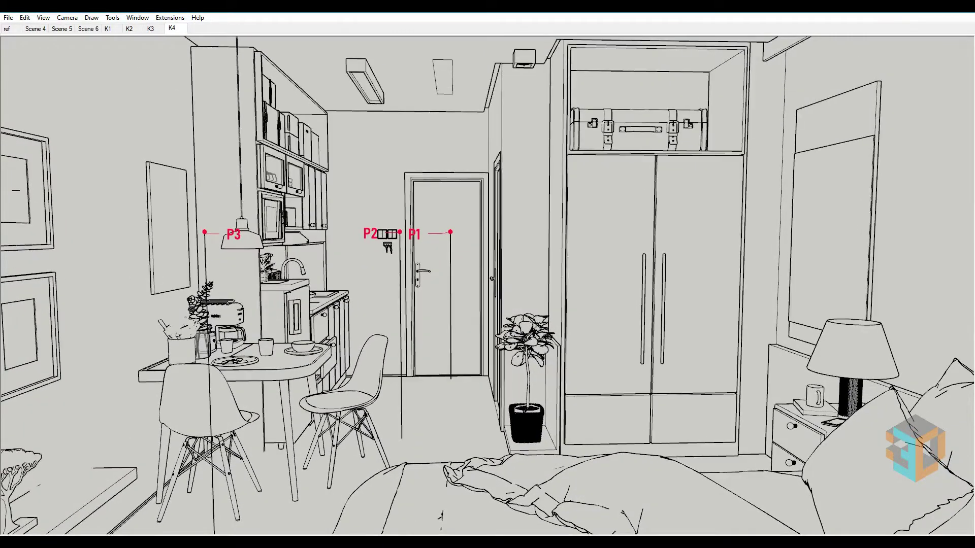
{"action": "right_click", "coordinate": [173, 28]}
{"action": "left_click", "coordinate": [203, 62]}
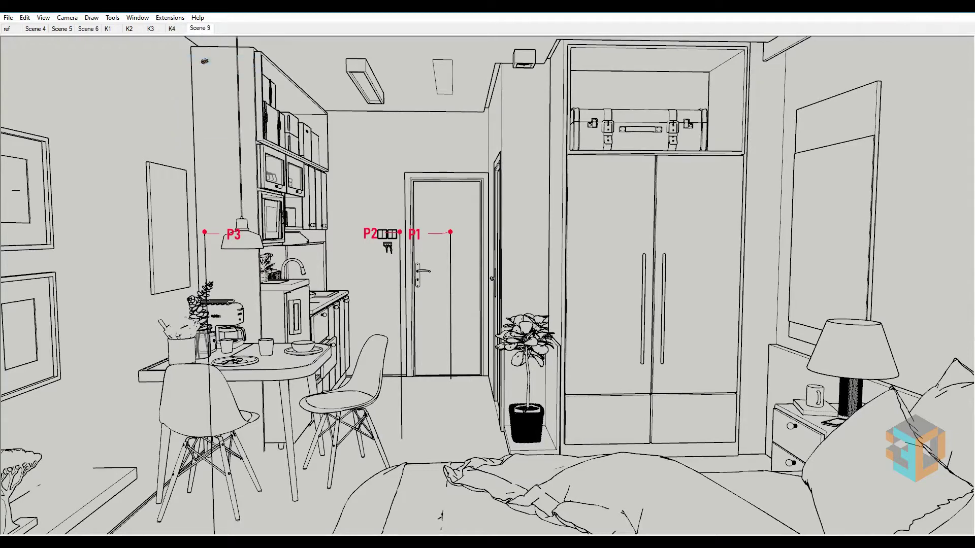
{"action": "right_click", "coordinate": [201, 29]}
{"action": "left_click", "coordinate": [214, 80]}
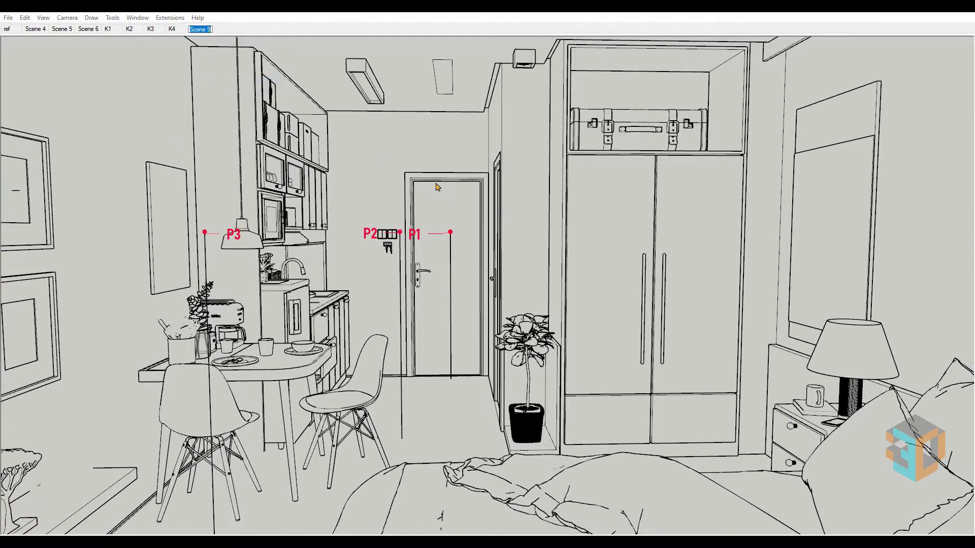
{"action": "type", "text": "K5"}
{"action": "key", "text": "Return"}
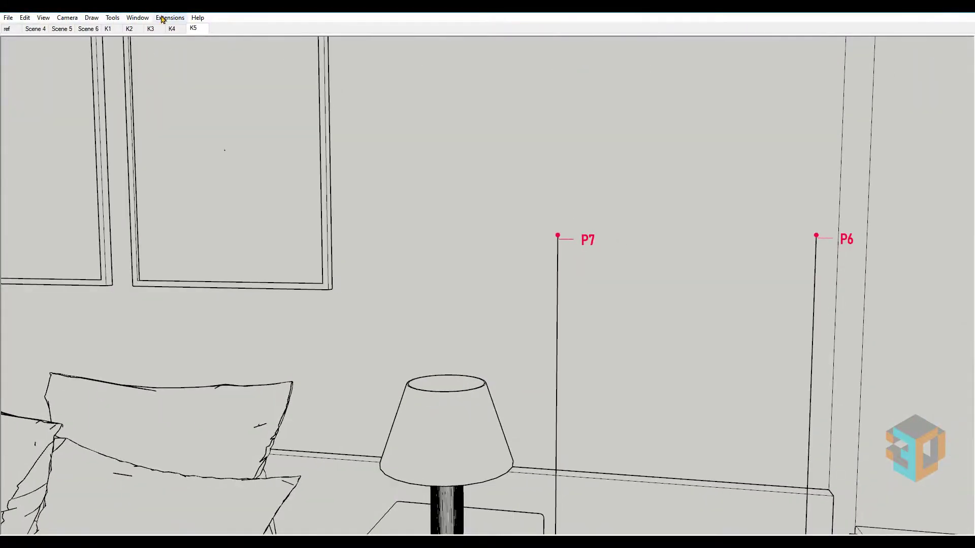
Stand the camera at P6 facing the bed and wardrobe, and save it as scene K6.
{"action": "left_click", "coordinate": [67, 18]}
{"action": "left_click", "coordinate": [76, 211]}
{"action": "left_click_drag", "start_coordinate": [815, 234], "coordinate": [48, 374]}
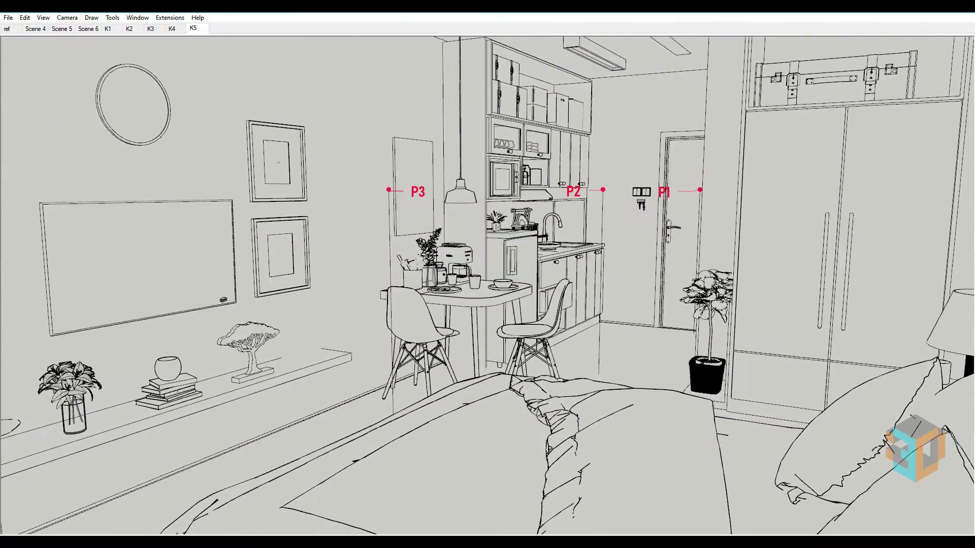
{"action": "right_click", "coordinate": [196, 28]}
{"action": "left_click", "coordinate": [256, 61]}
{"action": "right_click", "coordinate": [226, 29]}
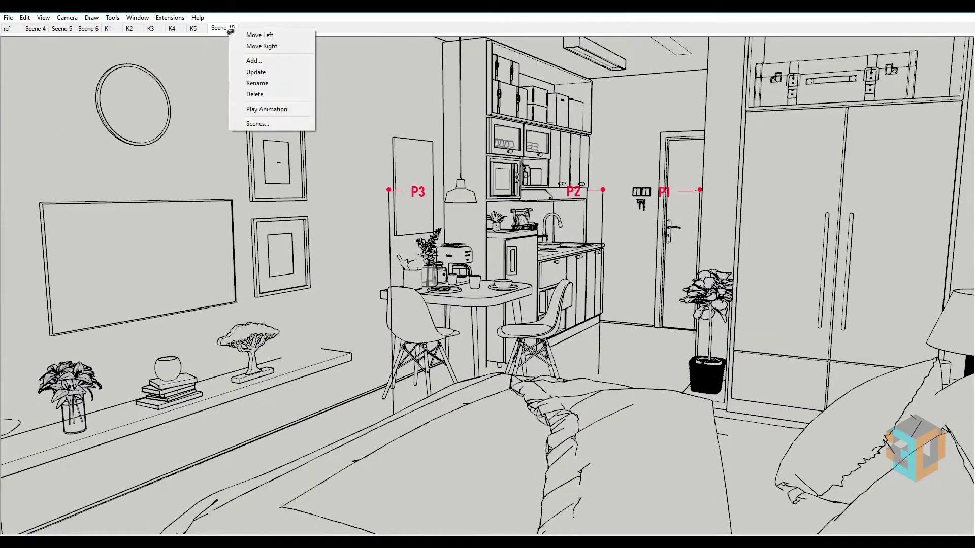
{"action": "left_click", "coordinate": [274, 84]}
{"action": "type", "text": "K6"}
{"action": "key", "text": "Return"}
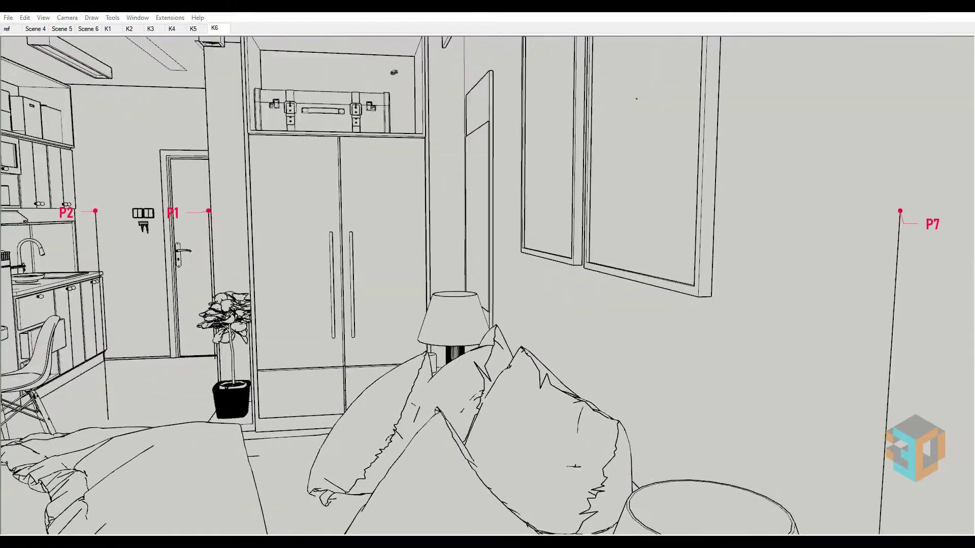
Stand the camera at P7 and turn it toward the picture-frame wall.
{"action": "left_click", "coordinate": [67, 17]}
{"action": "left_click", "coordinate": [105, 211]}
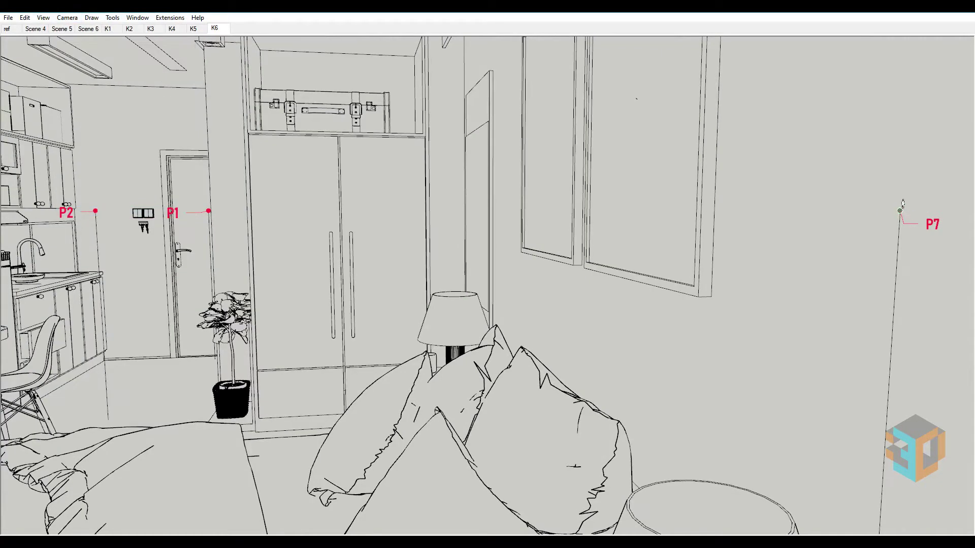
{"action": "left_click_drag", "start_coordinate": [900, 211], "coordinate": [147, 243]}
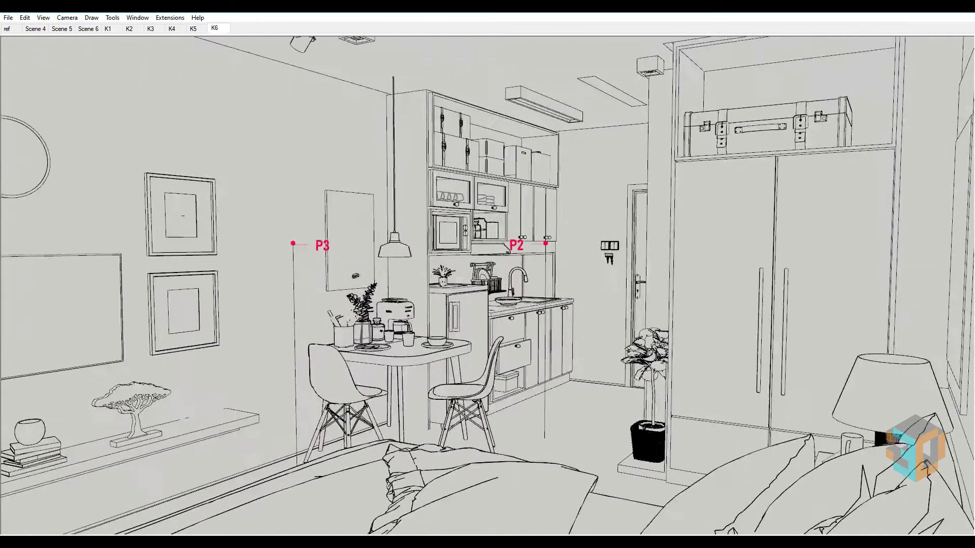
{"action": "left_click_drag", "start_coordinate": [156, 296], "coordinate": [98, 298]}
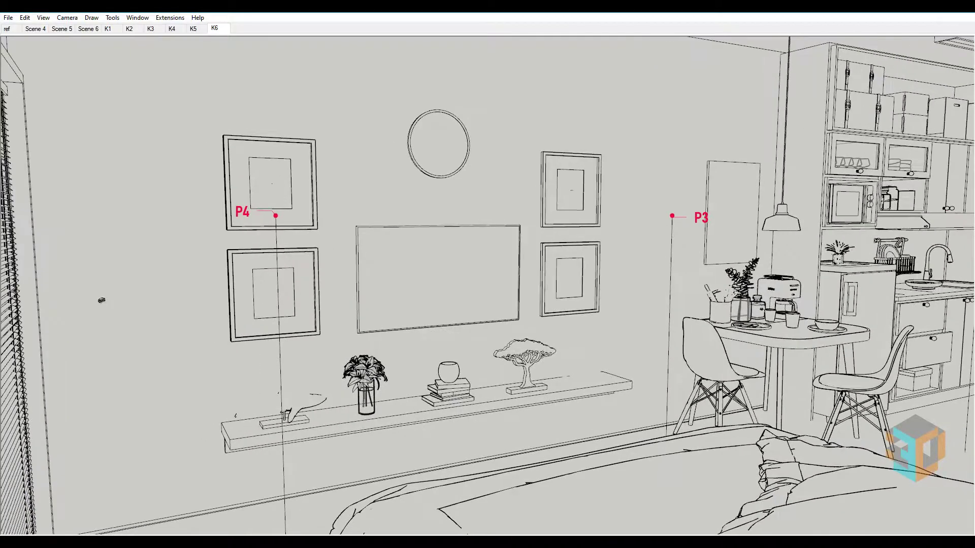
Add the current view as a new scene and rename it K7.
{"action": "right_click", "coordinate": [219, 29]}
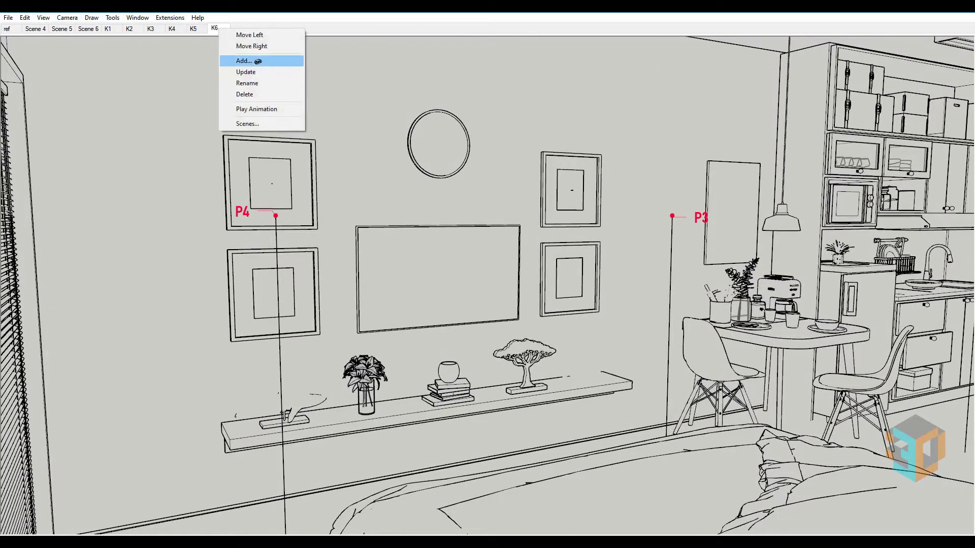
{"action": "left_click", "coordinate": [247, 61]}
{"action": "right_click", "coordinate": [244, 29]}
{"action": "left_click", "coordinate": [285, 84]}
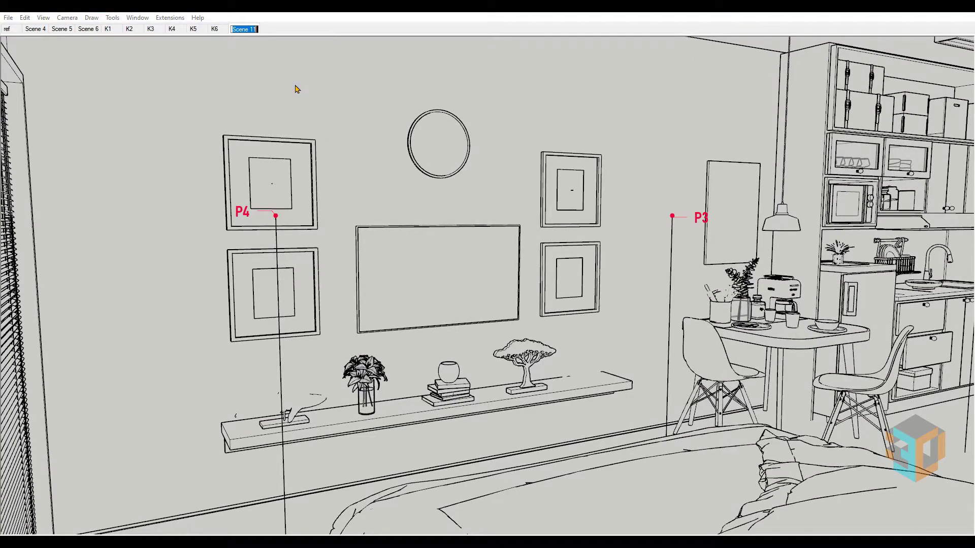
{"action": "key", "text": "Return"}
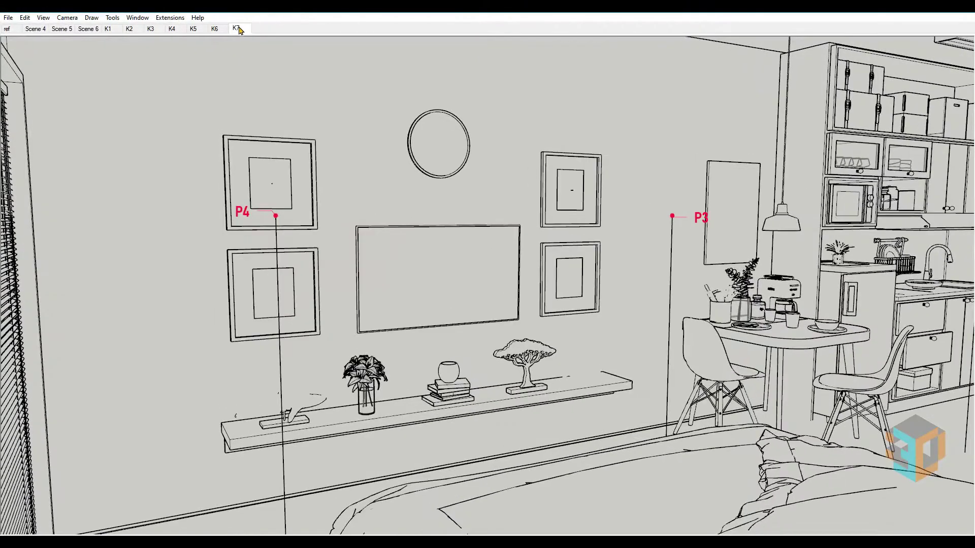
In the Scenes panel, untick Include in animation for ref through Scene 6.
{"action": "right_click", "coordinate": [239, 29]}
{"action": "left_click", "coordinate": [271, 125]}
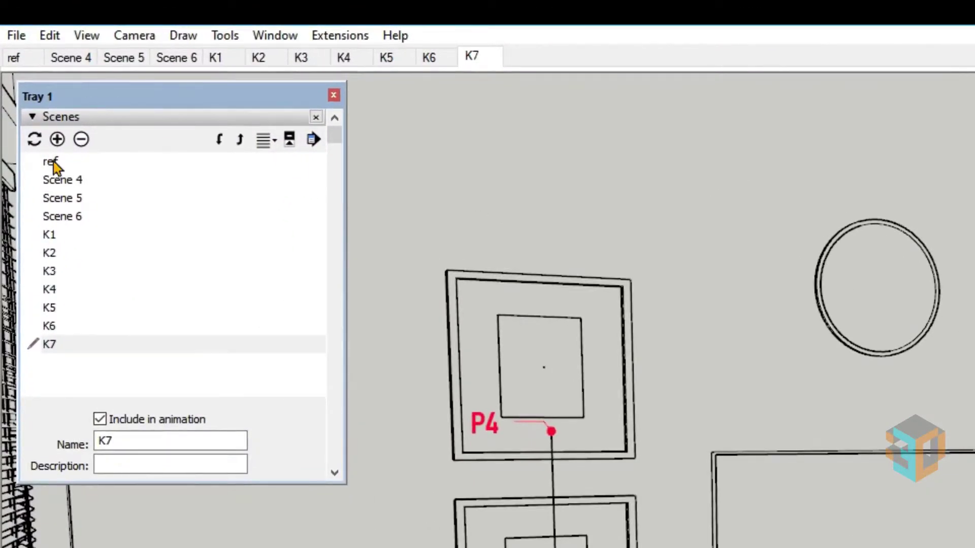
{"action": "left_click_drag", "start_coordinate": [56, 161], "coordinate": [83, 223]}
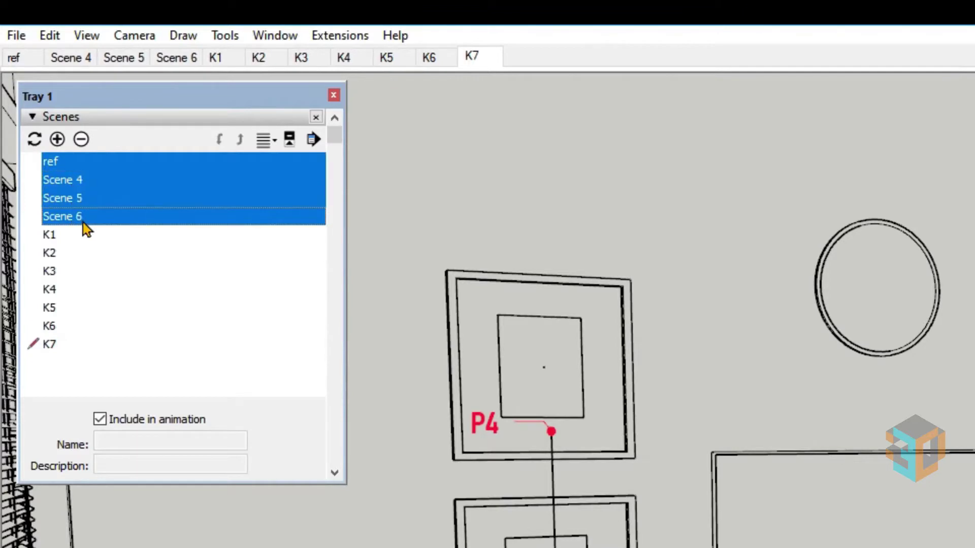
{"action": "left_click", "coordinate": [99, 423]}
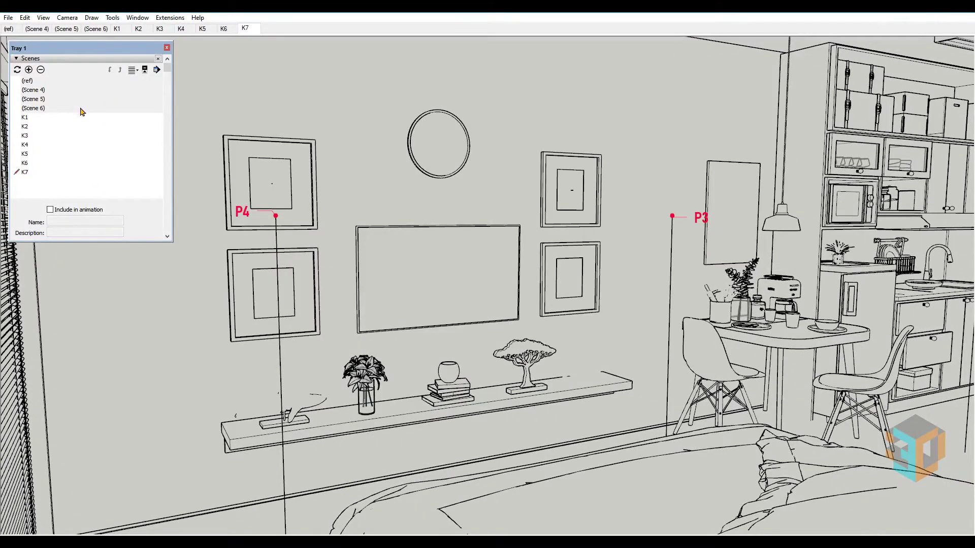
Play the K1–K7 scene animation, pause and resume it, then stop and return to scene K1.
{"action": "right_click", "coordinate": [119, 31]}
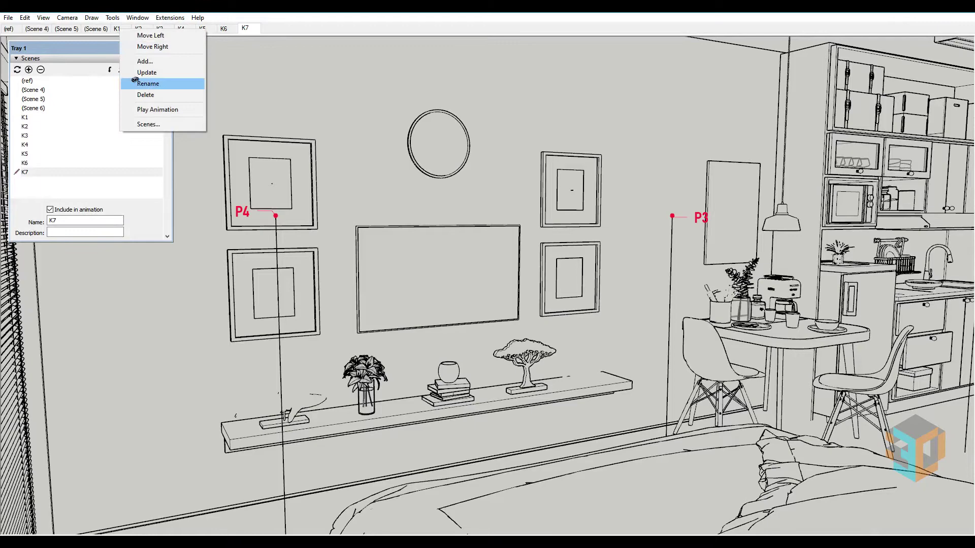
{"action": "left_click", "coordinate": [142, 109]}
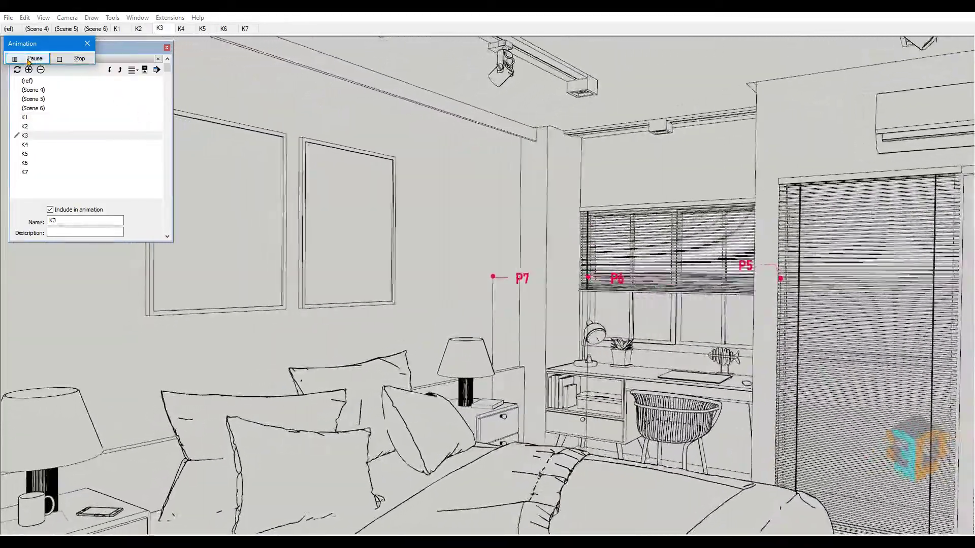
{"action": "left_click", "coordinate": [29, 60]}
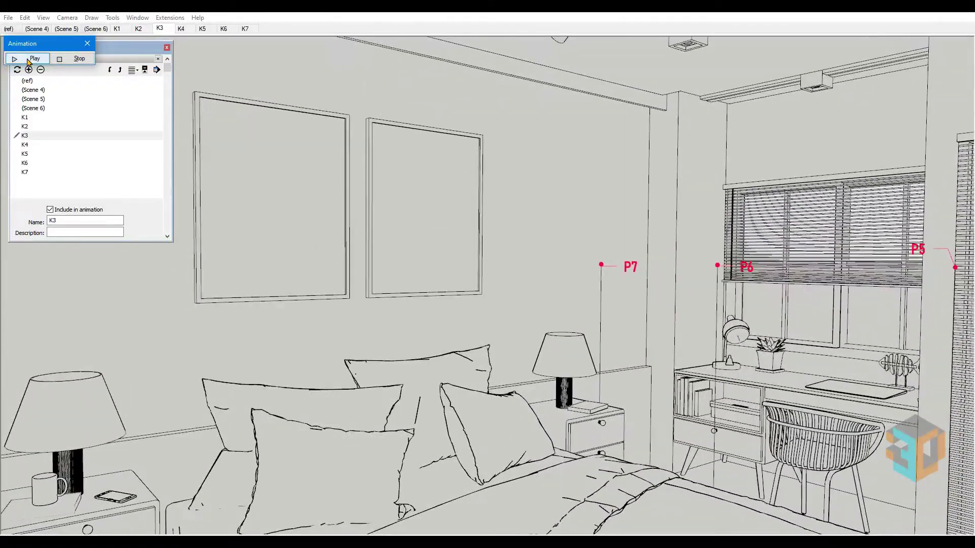
{"action": "left_click", "coordinate": [28, 59]}
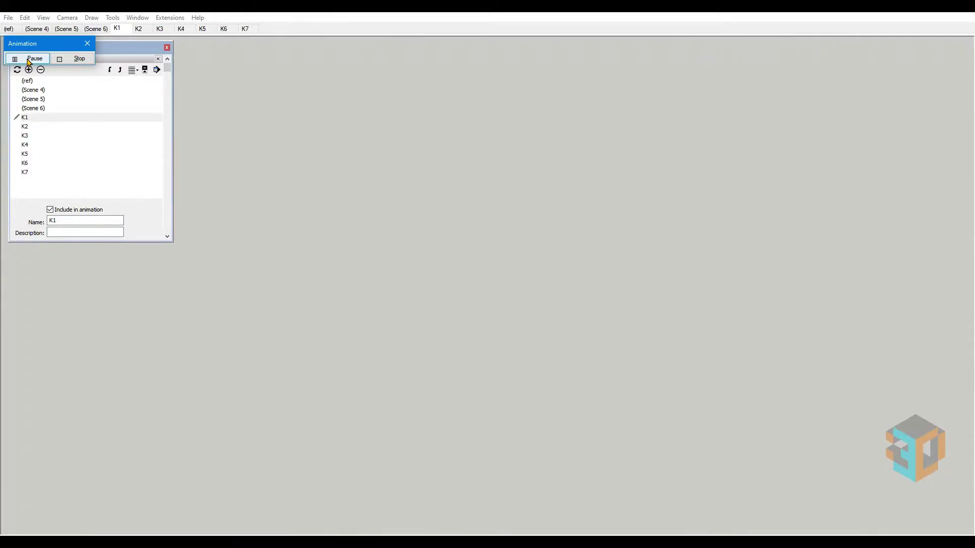
{"action": "left_click", "coordinate": [79, 58]}
{"action": "left_click", "coordinate": [117, 29]}
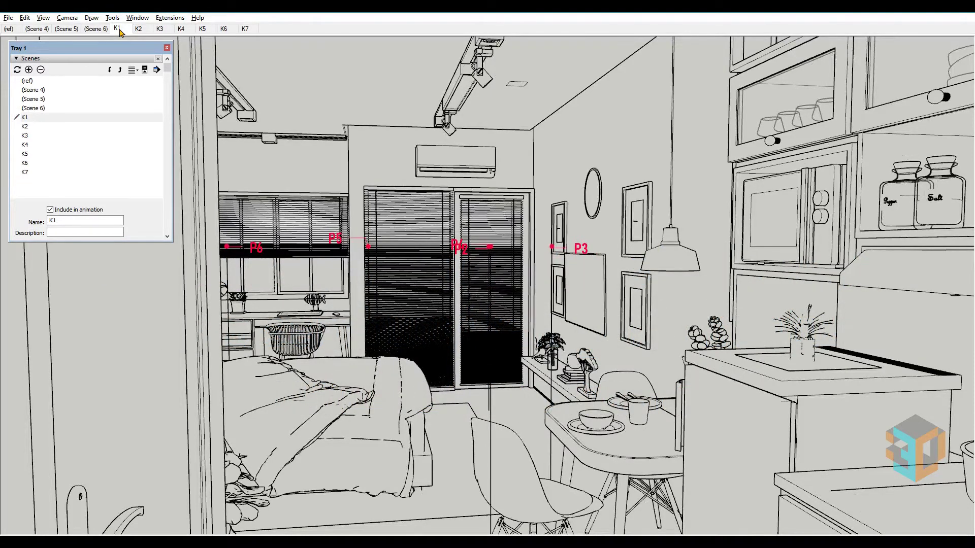
Switch the K1 view to Shaded With Textures face style and turn on shadows.
{"action": "left_click", "coordinate": [43, 17]}
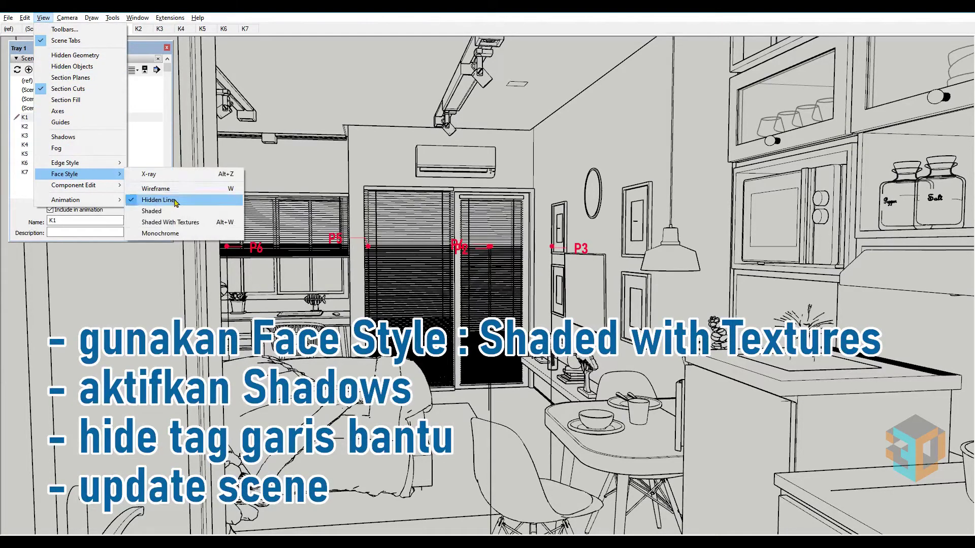
{"action": "left_click", "coordinate": [171, 226]}
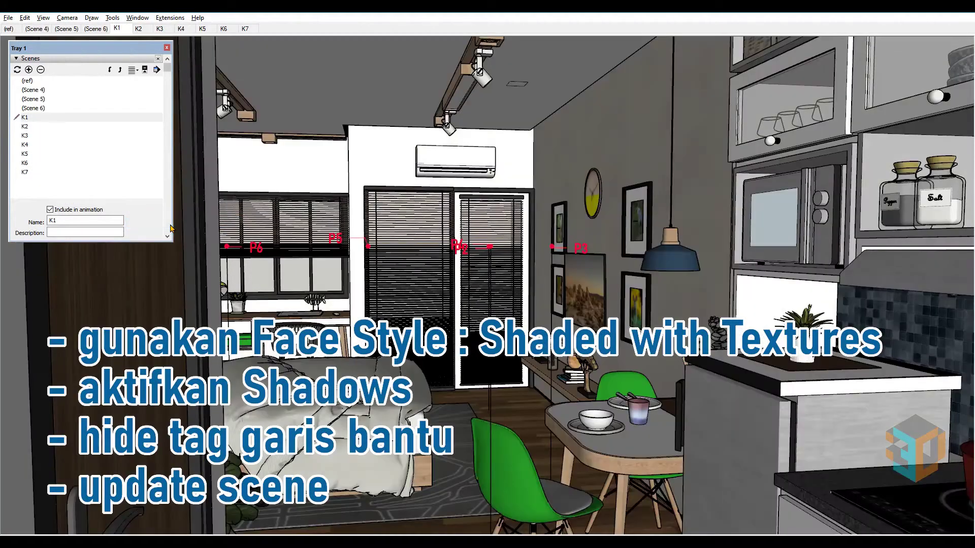
{"action": "left_click", "coordinate": [49, 18]}
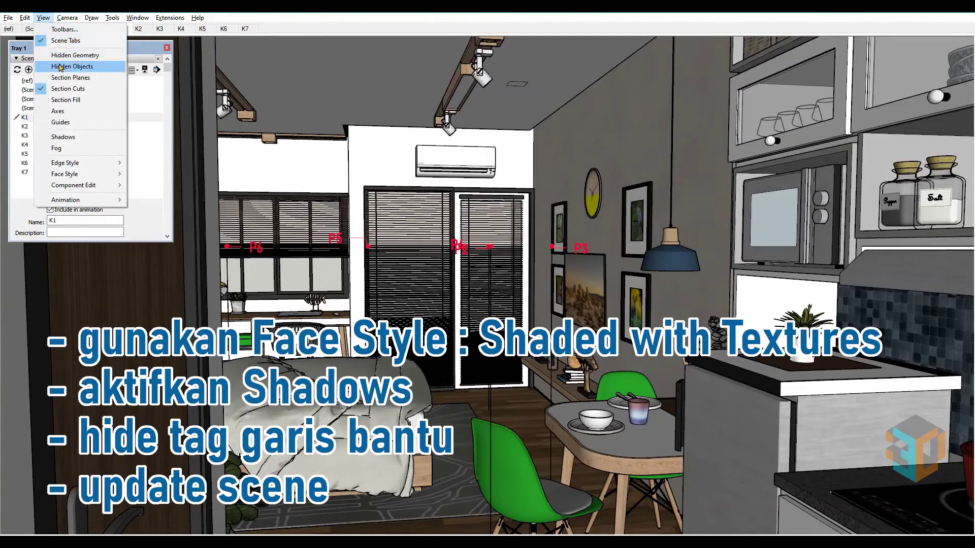
{"action": "left_click", "coordinate": [44, 137]}
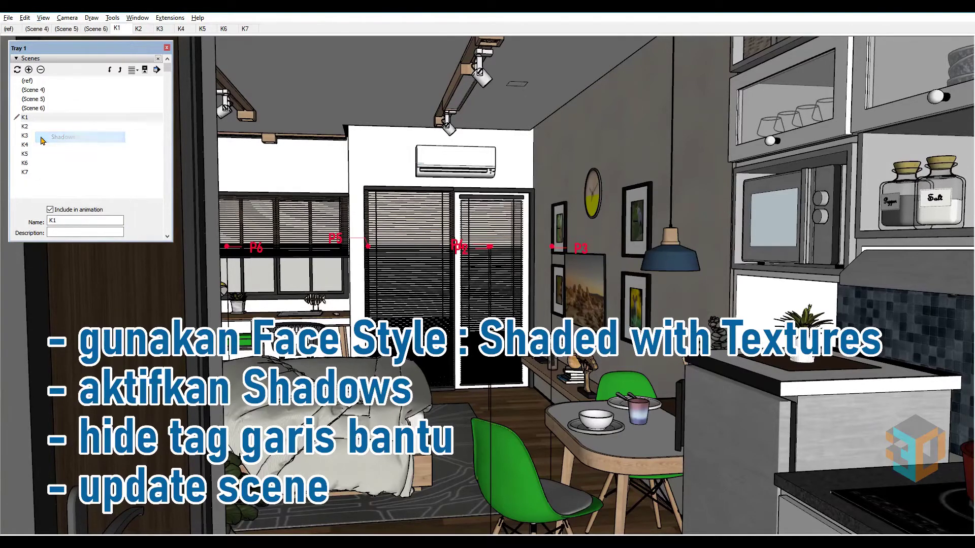
{"action": "left_click", "coordinate": [138, 18]}
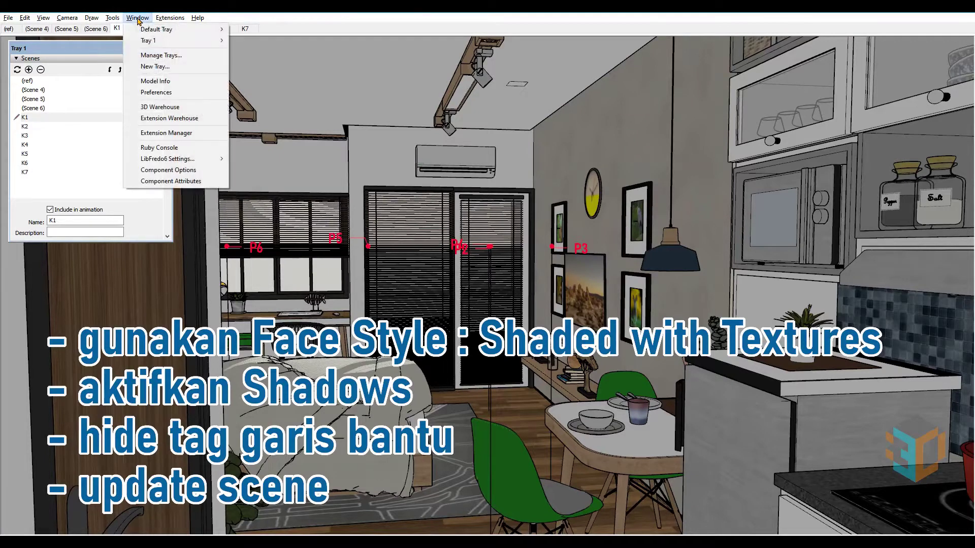
Hide the garis bantu guide tag in the Tags panel.
{"action": "left_click", "coordinate": [246, 30]}
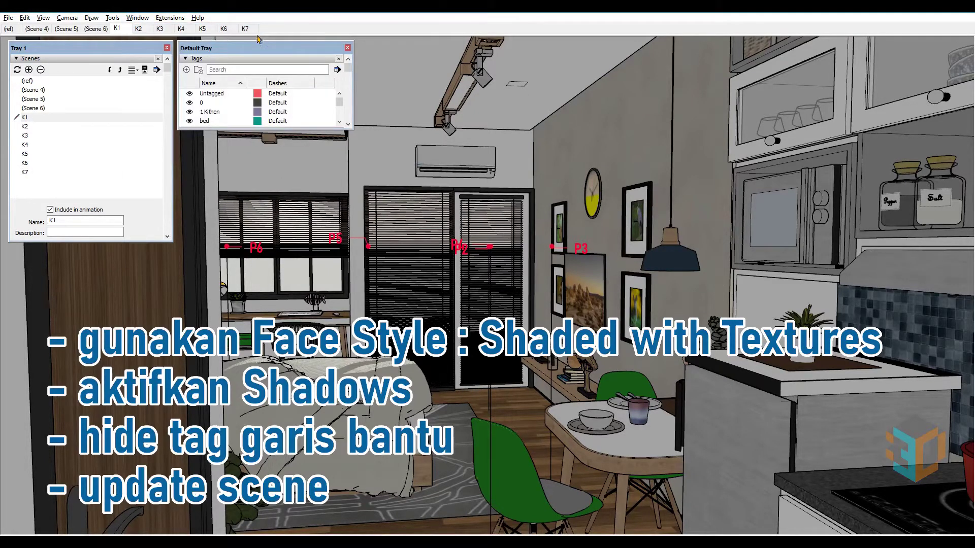
{"action": "left_click", "coordinate": [341, 110]}
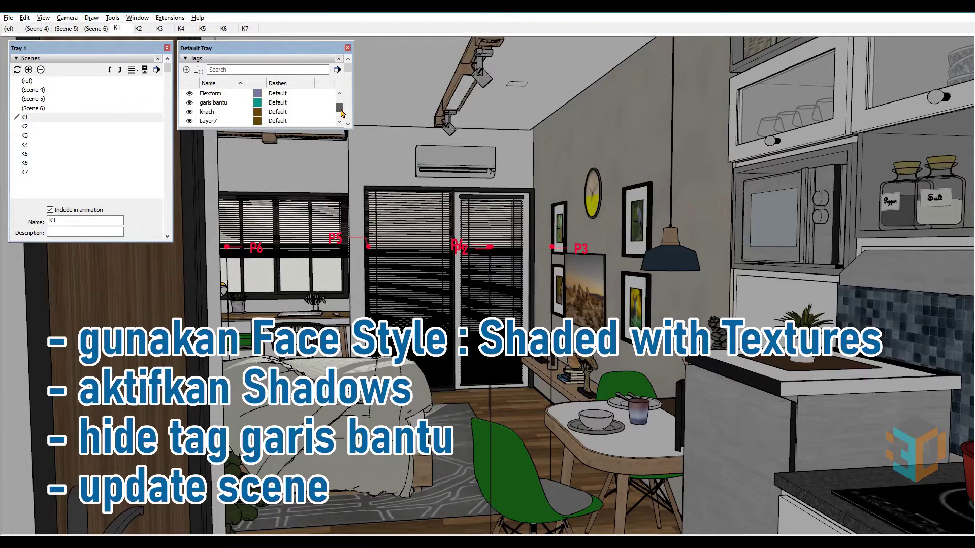
{"action": "left_click", "coordinate": [190, 103]}
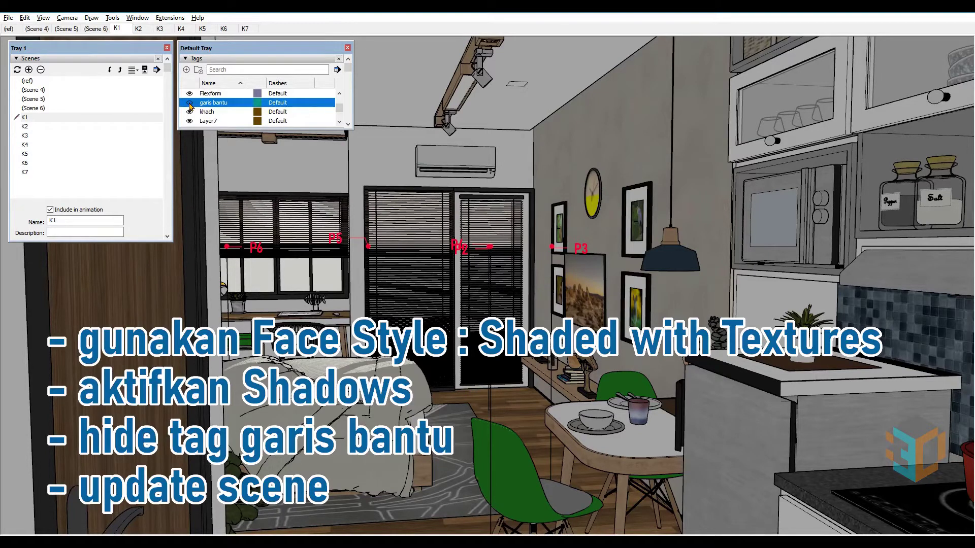
{"action": "left_click", "coordinate": [190, 103]}
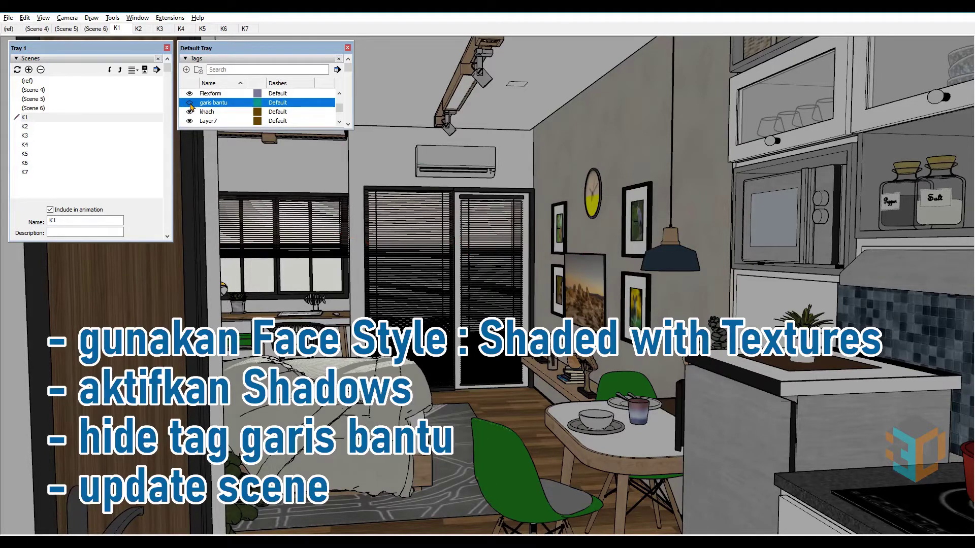
Update scene K1 to store the textured, shadowed view.
{"action": "right_click", "coordinate": [124, 31]}
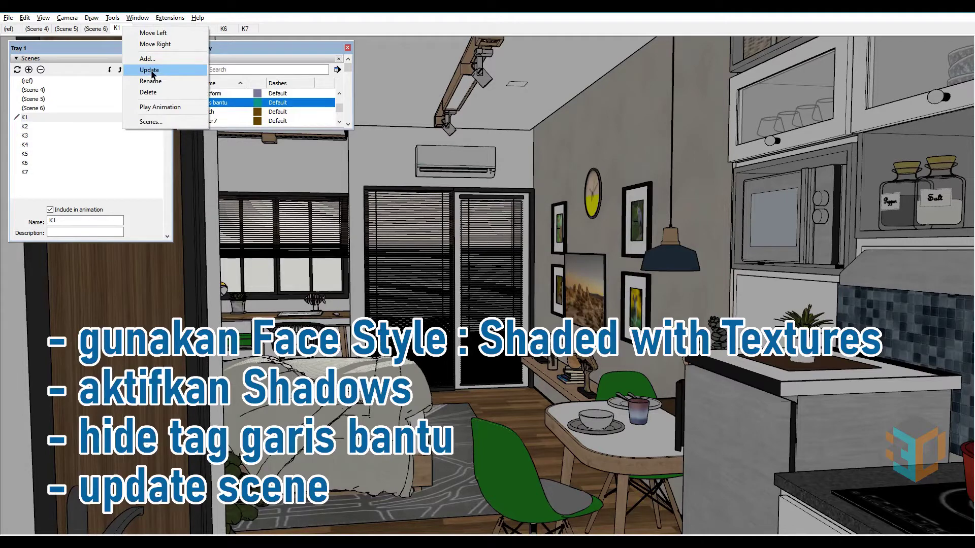
{"action": "left_click", "coordinate": [153, 71]}
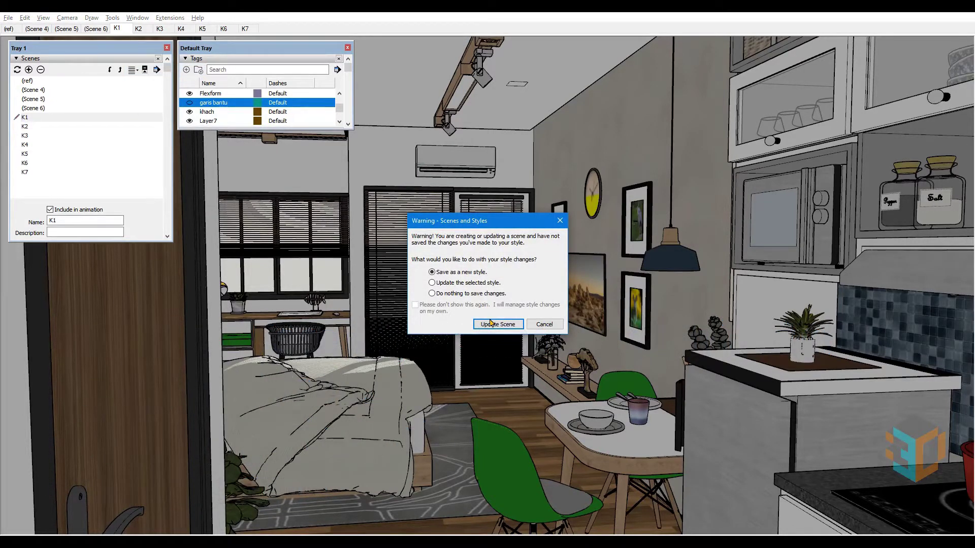
{"action": "left_click", "coordinate": [490, 323]}
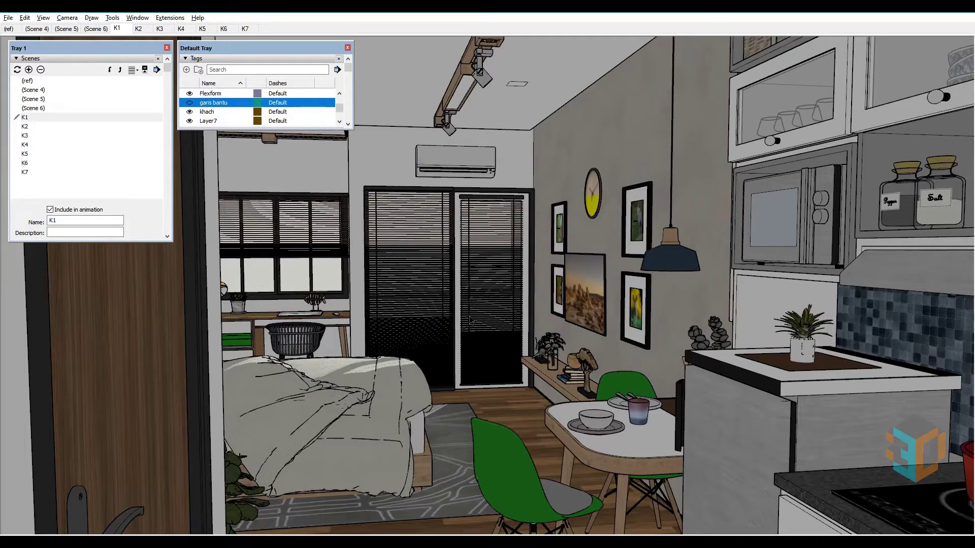
Give scene K2 shaded textures and shadows, hide garis bantu, and update K2.
{"action": "left_click", "coordinate": [138, 29]}
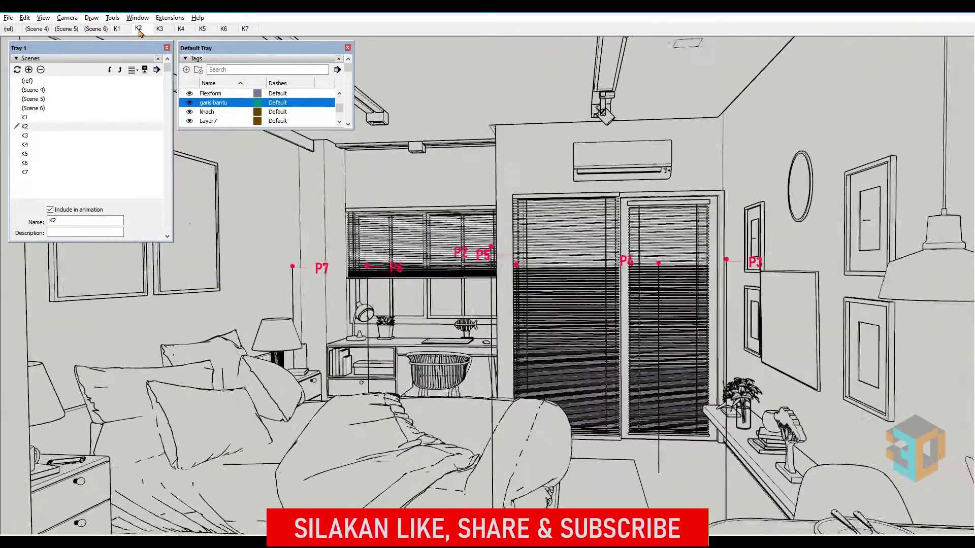
{"action": "left_click", "coordinate": [43, 17]}
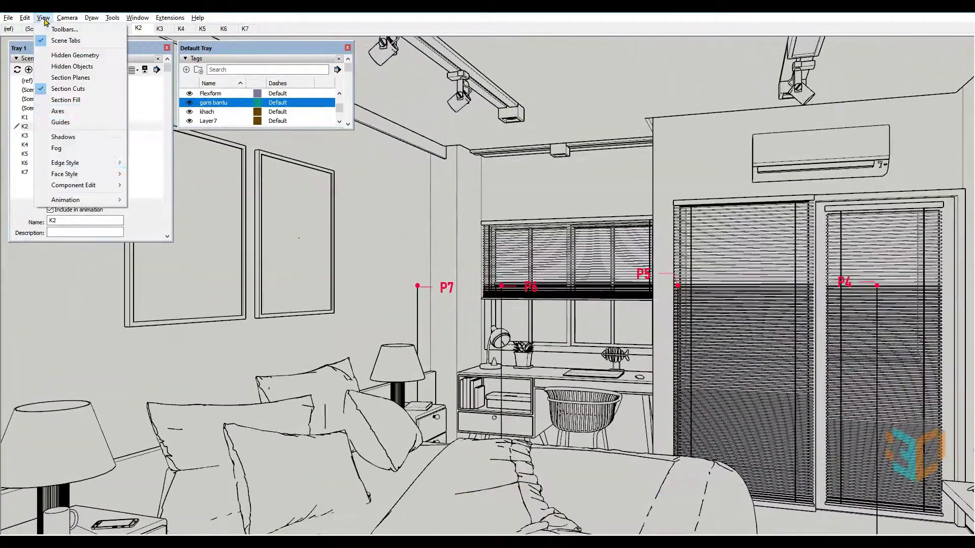
{"action": "left_click", "coordinate": [162, 229]}
{"action": "left_click", "coordinate": [43, 17]}
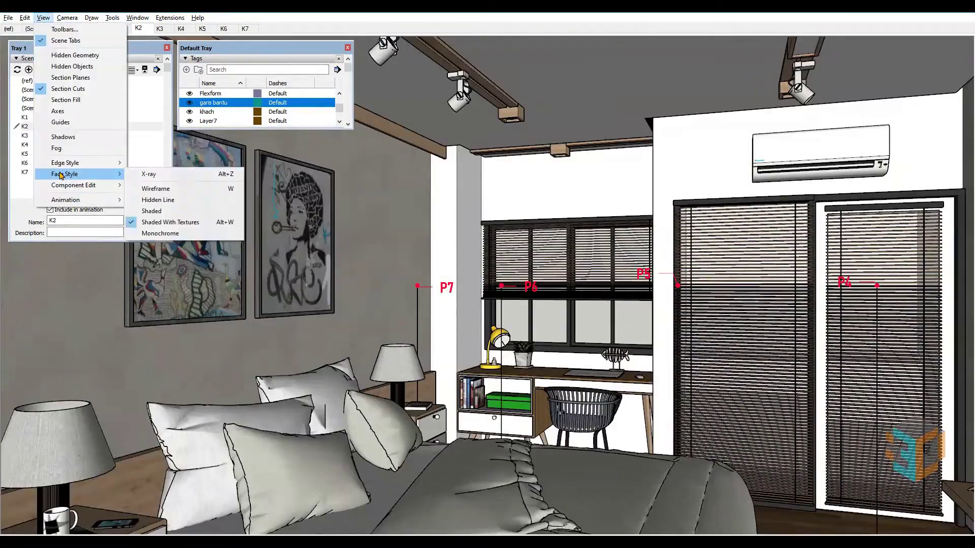
{"action": "key", "text": "Escape"}
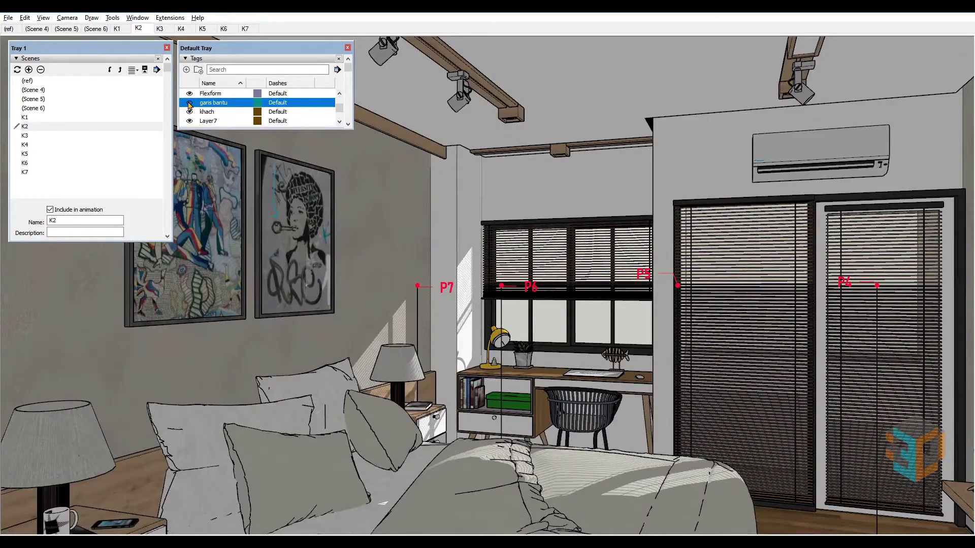
{"action": "left_click", "coordinate": [189, 104]}
{"action": "right_click", "coordinate": [138, 28]}
{"action": "left_click", "coordinate": [155, 41]}
{"action": "left_click", "coordinate": [505, 327]}
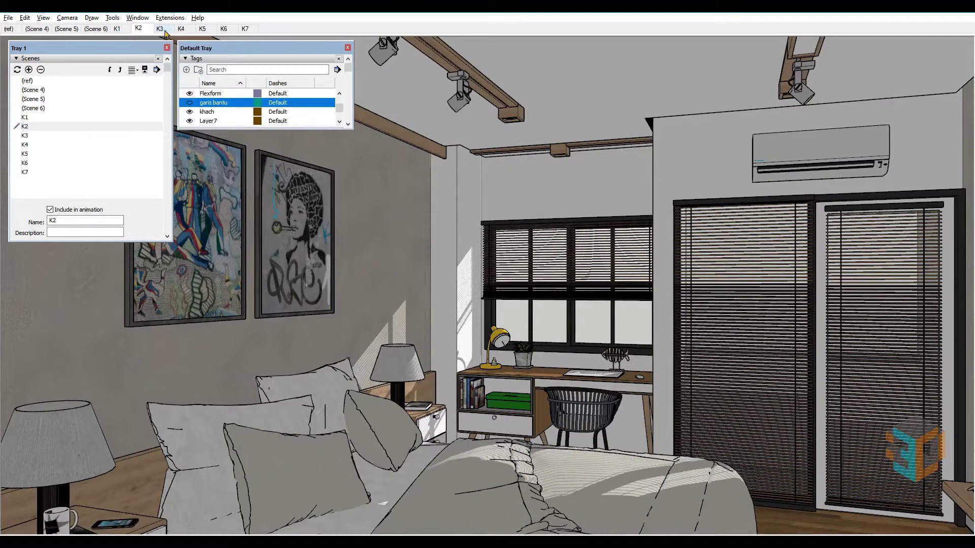
Give scene K3 shaded textures and shadows, hide garis bantu, and update K3.
{"action": "left_click", "coordinate": [162, 29]}
{"action": "left_click", "coordinate": [43, 17]}
{"action": "key", "text": "Escape"}
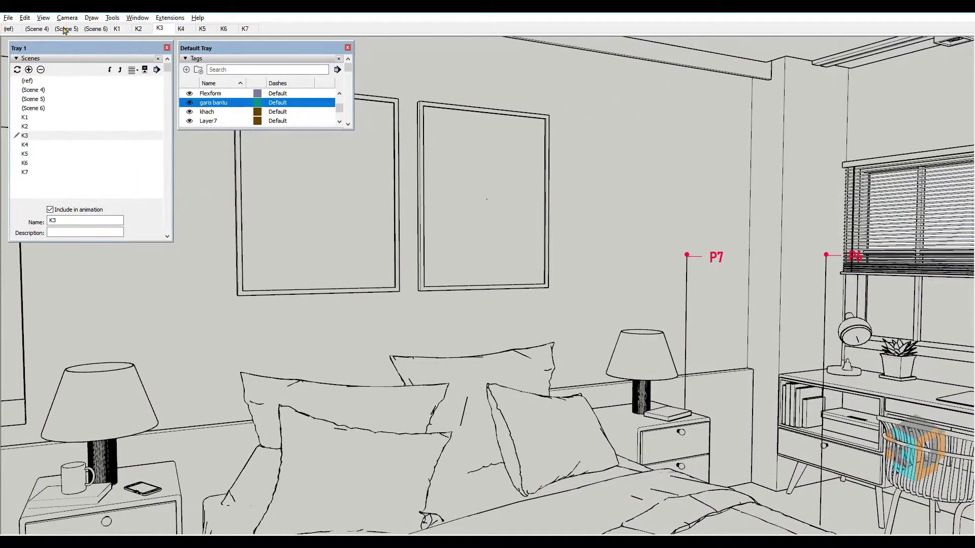
{"action": "left_click", "coordinate": [43, 17]}
{"action": "key", "text": "Escape"}
{"action": "left_click", "coordinate": [190, 102]}
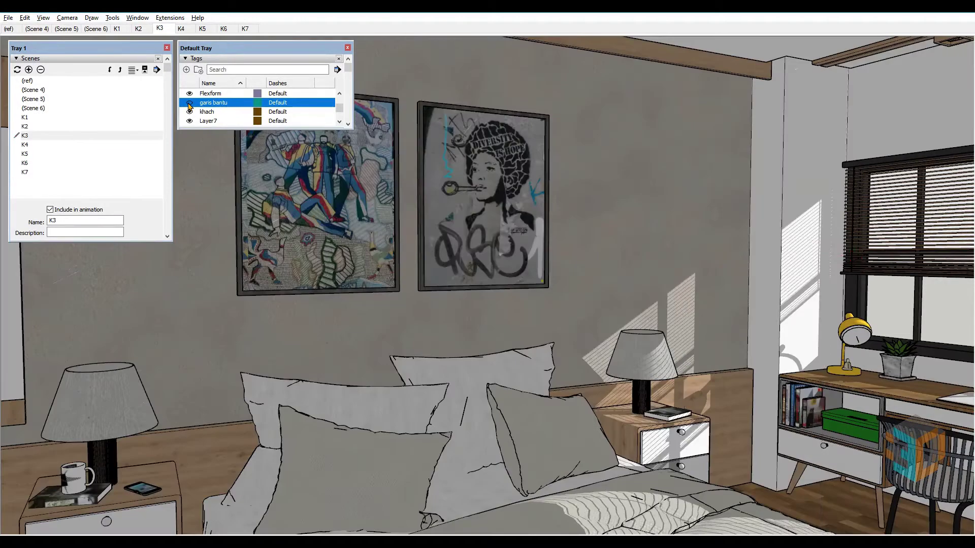
{"action": "right_click", "coordinate": [160, 28]}
{"action": "left_click", "coordinate": [178, 79]}
{"action": "left_click", "coordinate": [505, 328]}
Give scene K4 shaded textures and shadows, then move to scene K5.
{"action": "left_click", "coordinate": [181, 28]}
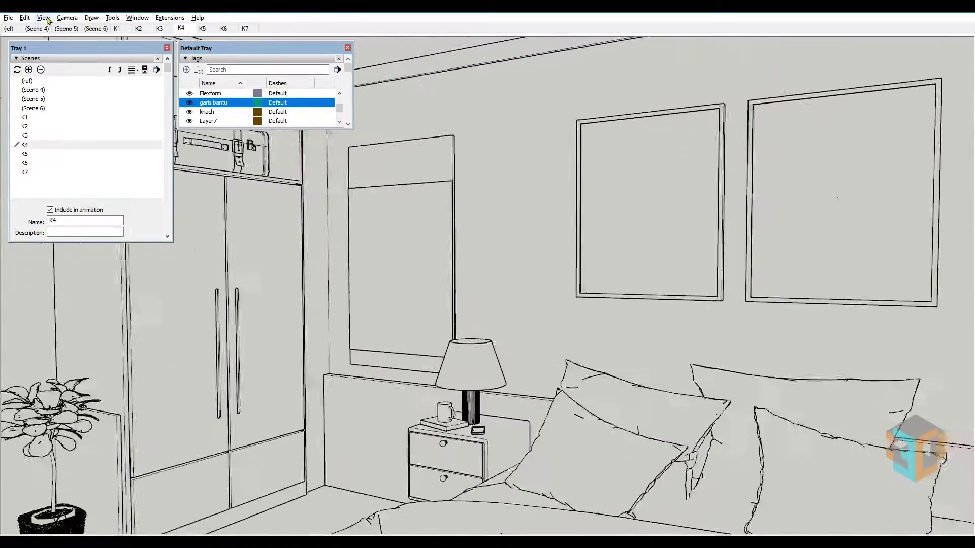
{"action": "left_click", "coordinate": [43, 17]}
{"action": "left_click", "coordinate": [153, 219]}
{"action": "left_click", "coordinate": [43, 17]}
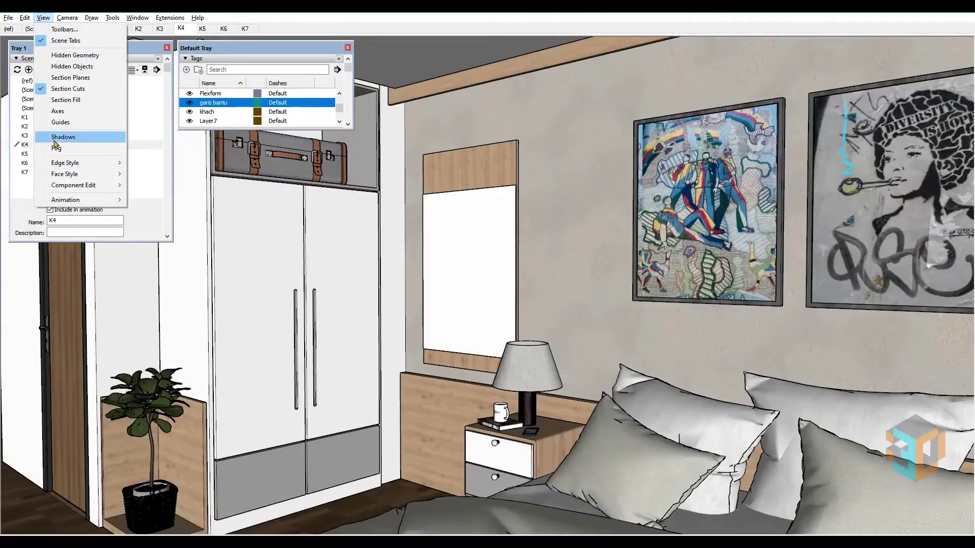
{"action": "left_click", "coordinate": [54, 138]}
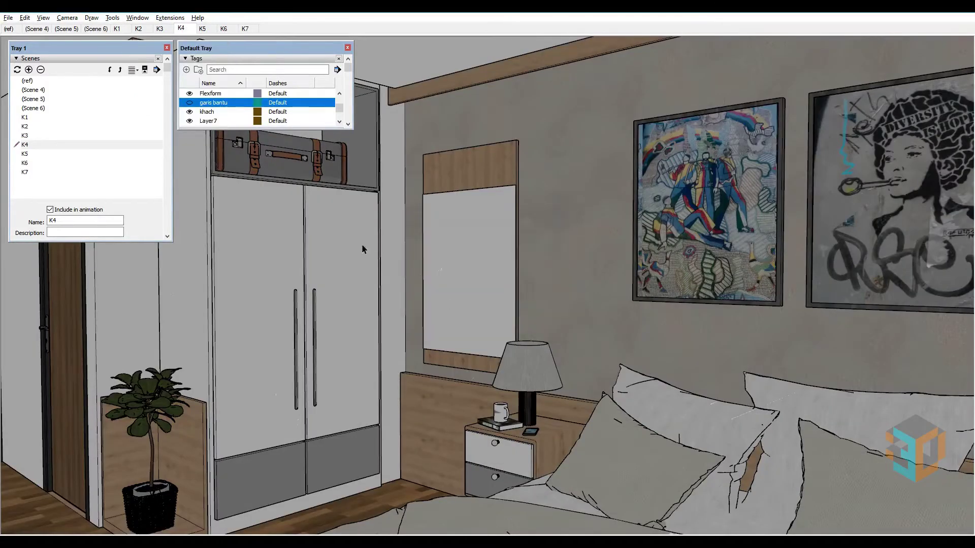
{"action": "left_click", "coordinate": [202, 28]}
{"action": "left_click", "coordinate": [44, 17]}
{"action": "left_click", "coordinate": [160, 223]}
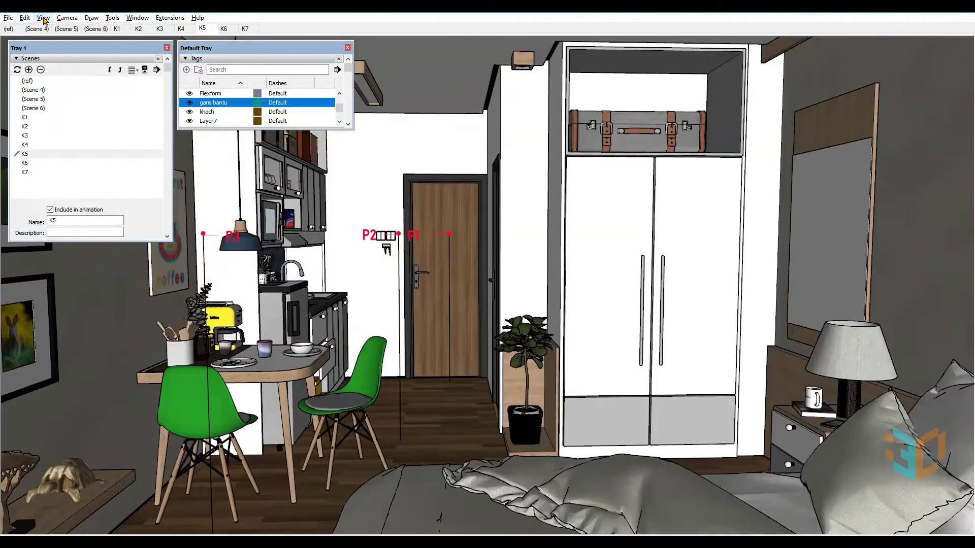
Give scene K5 shaded textures and shadows, hide garis bantu, and update K5.
{"action": "left_click", "coordinate": [43, 17]}
{"action": "left_click", "coordinate": [55, 140]}
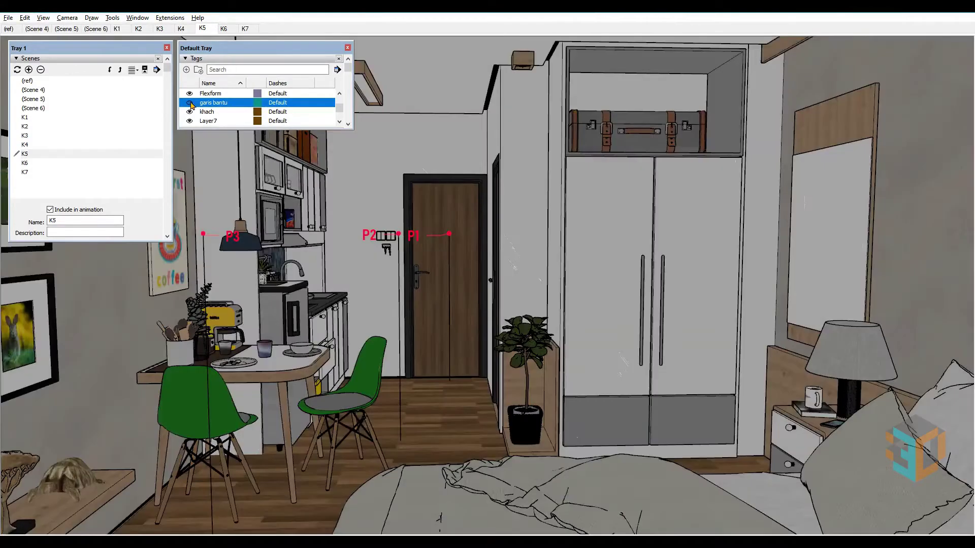
{"action": "left_click", "coordinate": [192, 105]}
{"action": "right_click", "coordinate": [224, 29]}
{"action": "left_click", "coordinate": [224, 28]}
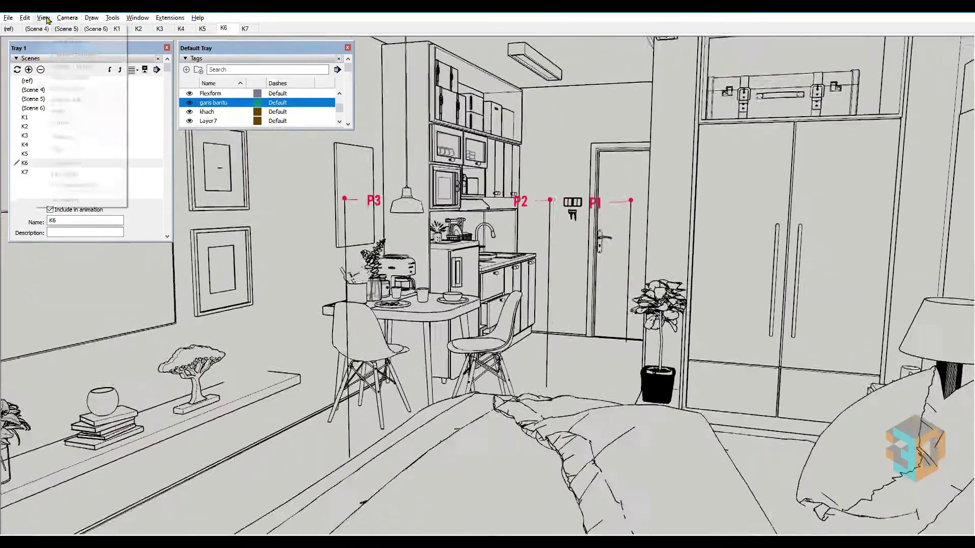
Give scene K6 shaded textures and shadows, hide garis bantu, and update K6.
{"action": "left_click", "coordinate": [43, 18]}
{"action": "left_click", "coordinate": [152, 224]}
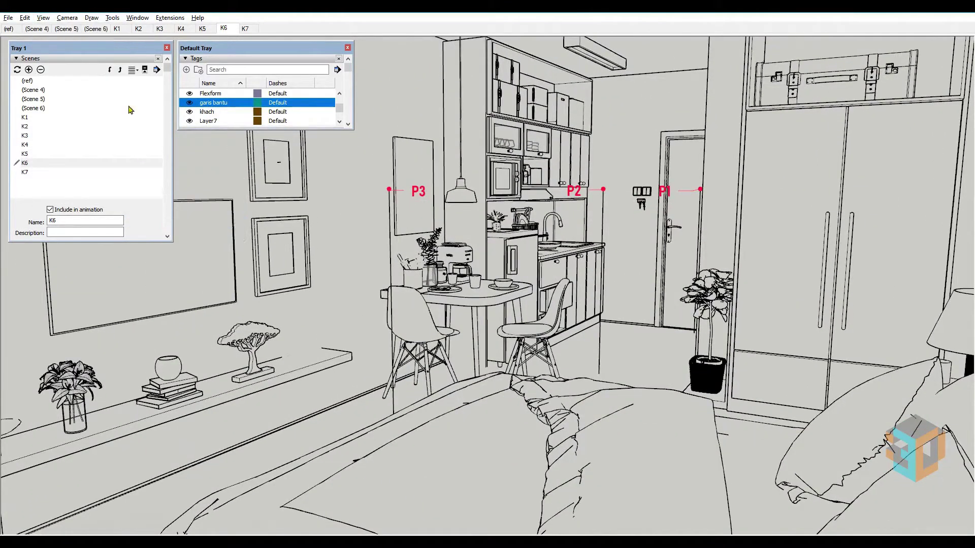
{"action": "left_click", "coordinate": [43, 18]}
{"action": "left_click", "coordinate": [121, 81]}
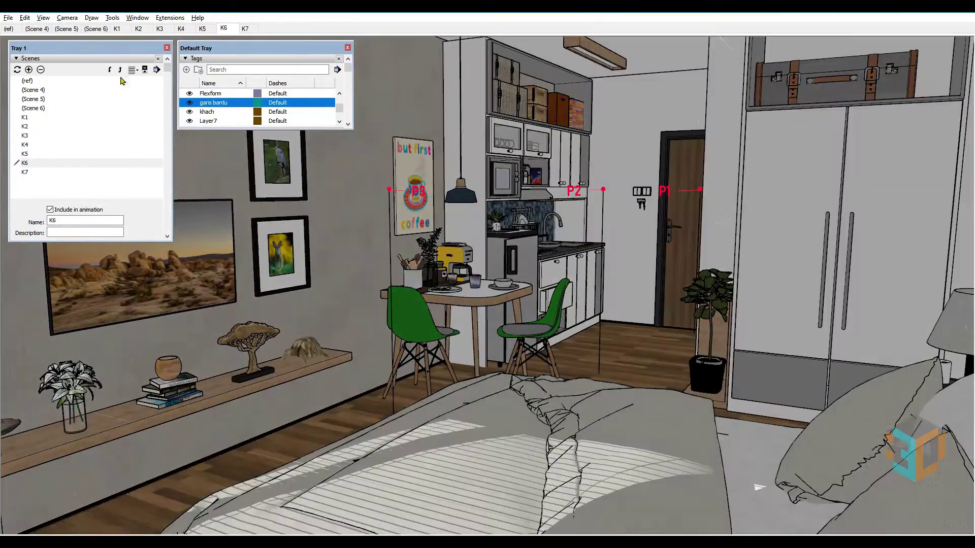
{"action": "left_click", "coordinate": [190, 104]}
{"action": "left_click", "coordinate": [227, 31]}
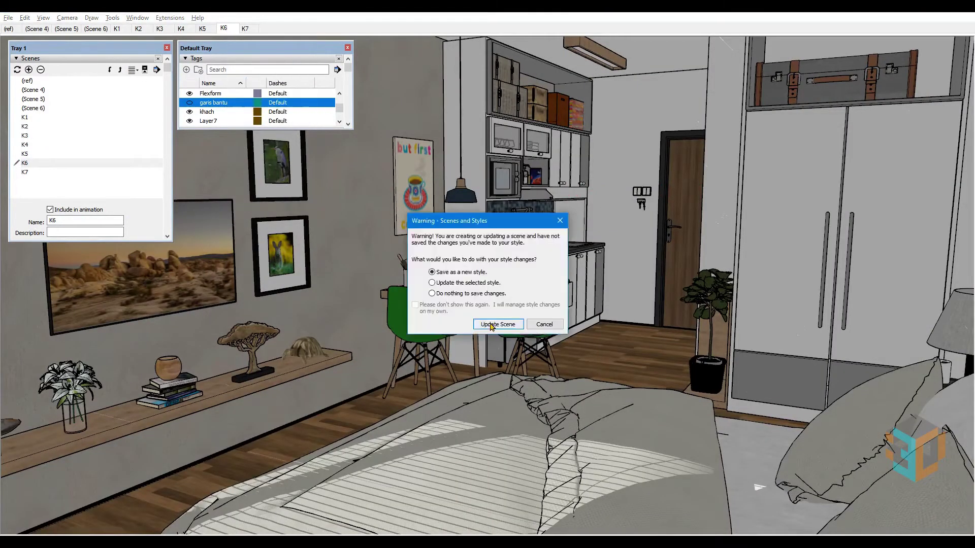
{"action": "left_click", "coordinate": [496, 321]}
Update scene K7 with shaded textures, shadows and hidden garis bantu; close Scenes and Tags trays.
{"action": "left_click", "coordinate": [246, 28]}
{"action": "left_click", "coordinate": [43, 17]}
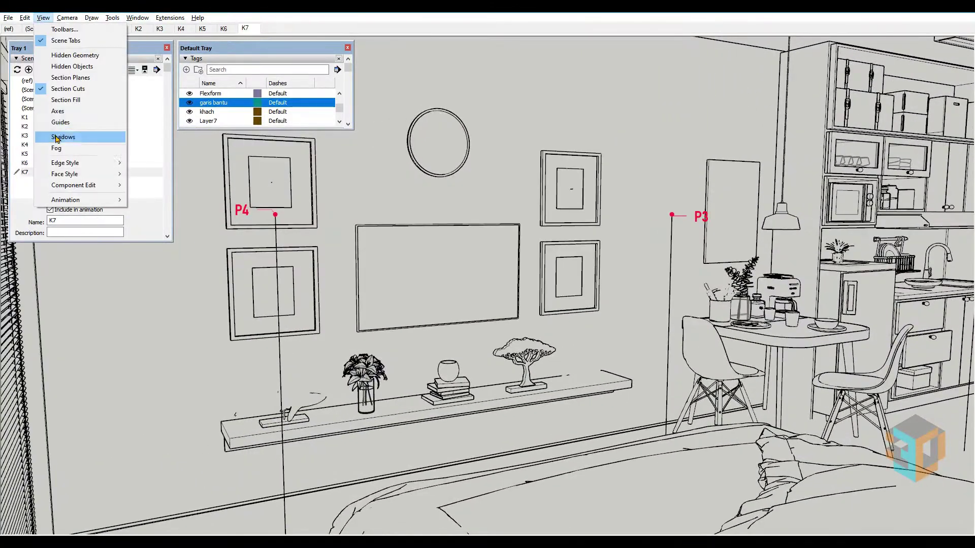
{"action": "left_click", "coordinate": [175, 219]}
{"action": "left_click", "coordinate": [44, 18]}
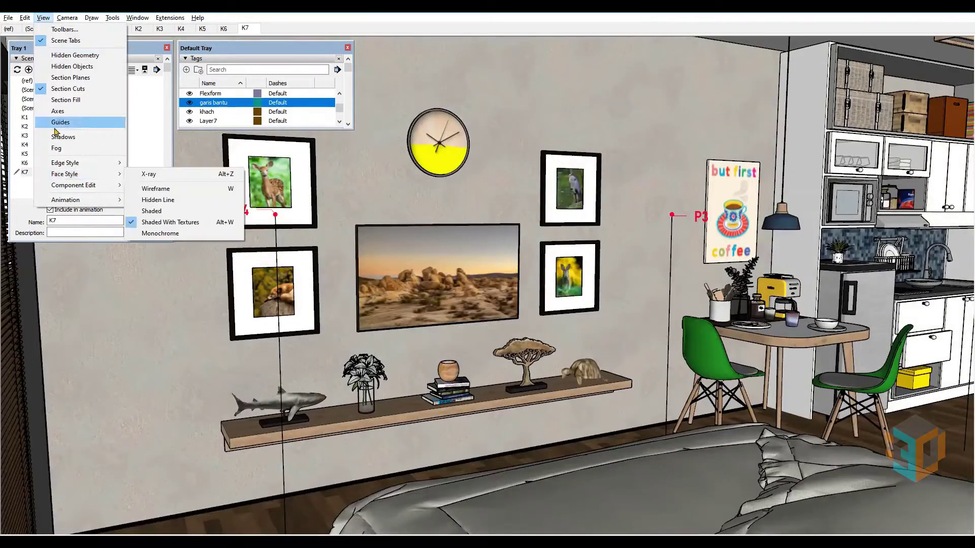
{"action": "left_click", "coordinate": [62, 137]}
{"action": "left_click", "coordinate": [190, 104]}
{"action": "right_click", "coordinate": [245, 28]}
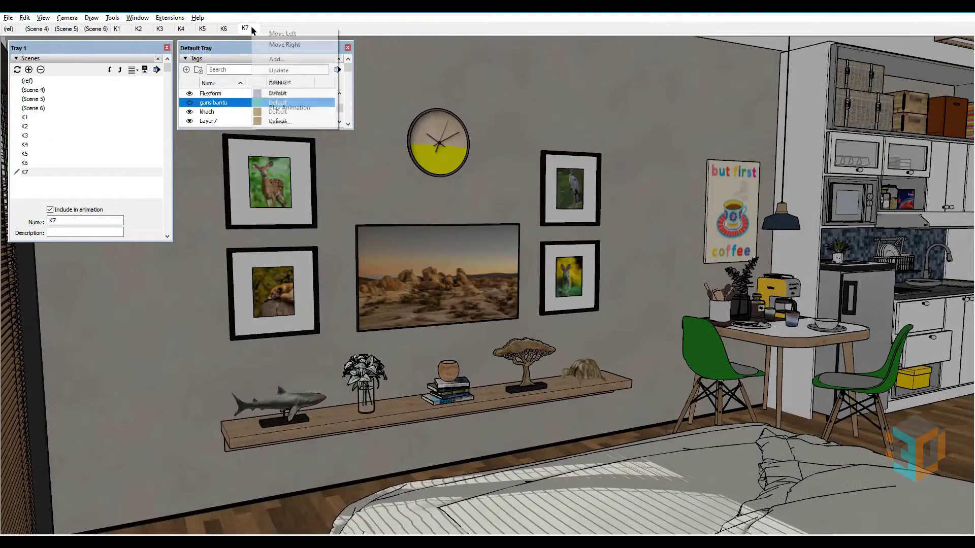
{"action": "left_click", "coordinate": [274, 76]}
{"action": "left_click", "coordinate": [492, 321]}
{"action": "left_click", "coordinate": [347, 48]}
{"action": "left_click", "coordinate": [166, 48]}
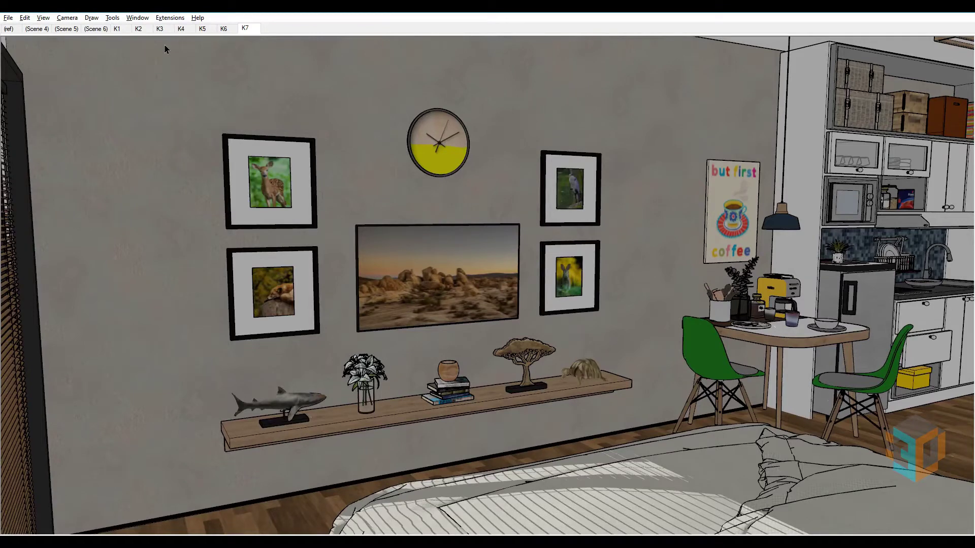
{"action": "left_click", "coordinate": [43, 18]}
{"action": "mouse_move", "coordinate": [66, 199]}
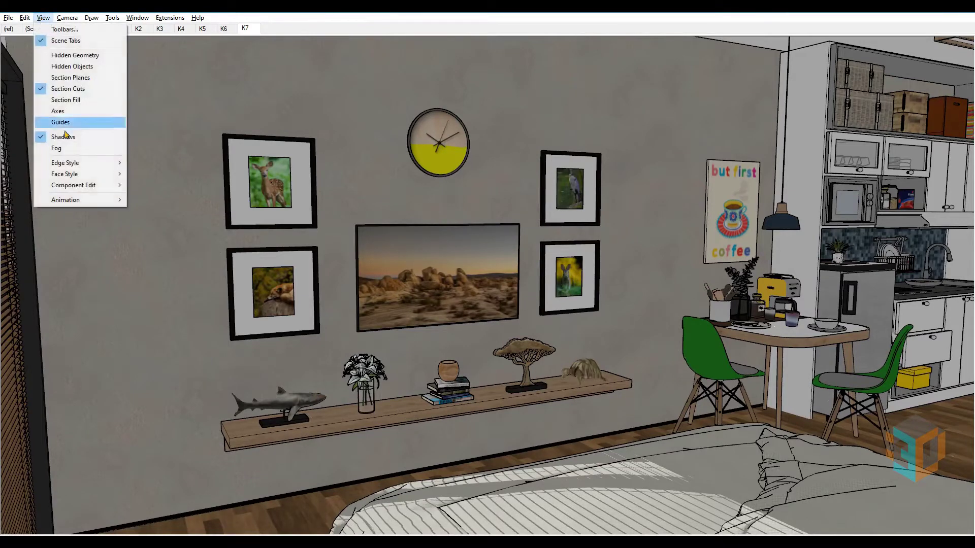
{"action": "left_click", "coordinate": [168, 276]}
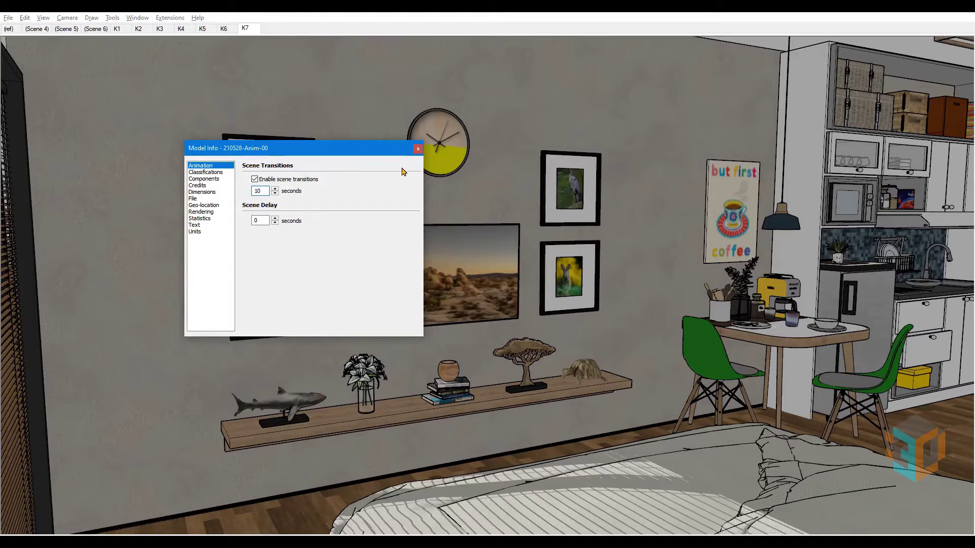
{"action": "left_click", "coordinate": [417, 150]}
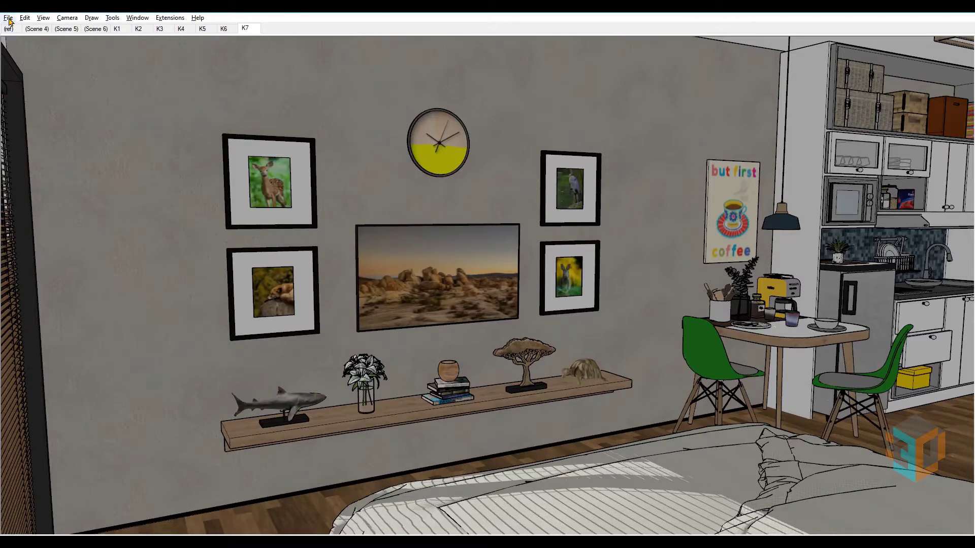
Set up animation export K1-K7 as MP4 at 1080p Full HD, 30 fps, 0.30 line scale.
{"action": "left_click", "coordinate": [8, 18]}
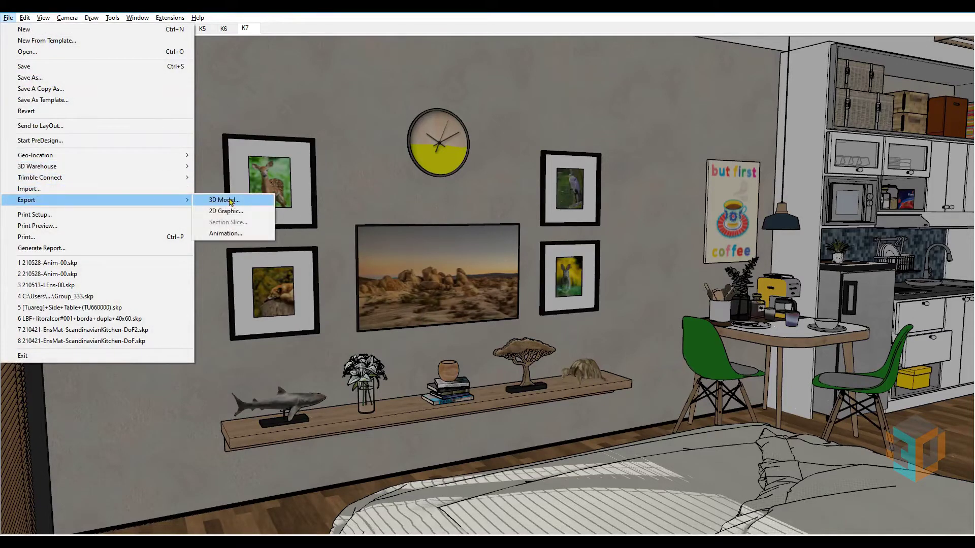
{"action": "left_click", "coordinate": [230, 234]}
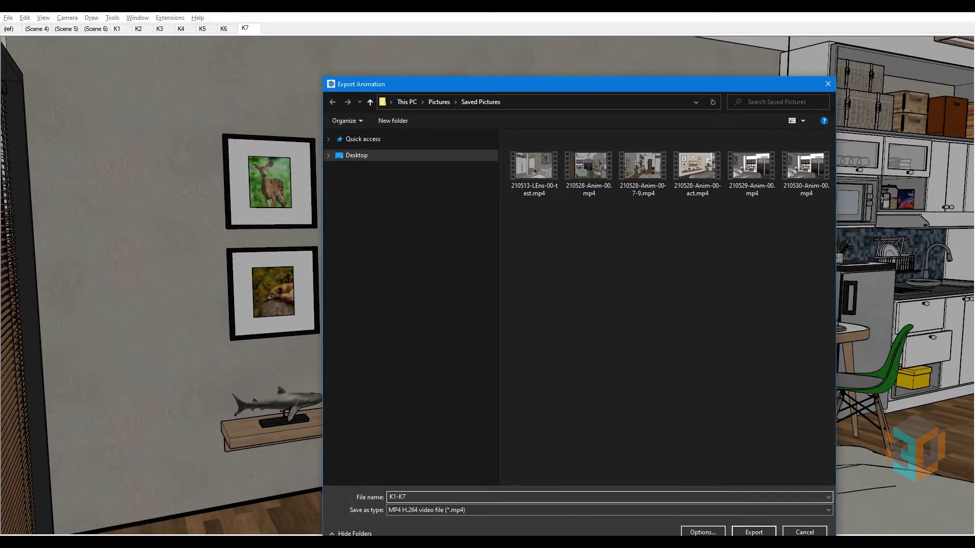
{"action": "left_click", "coordinate": [701, 532]}
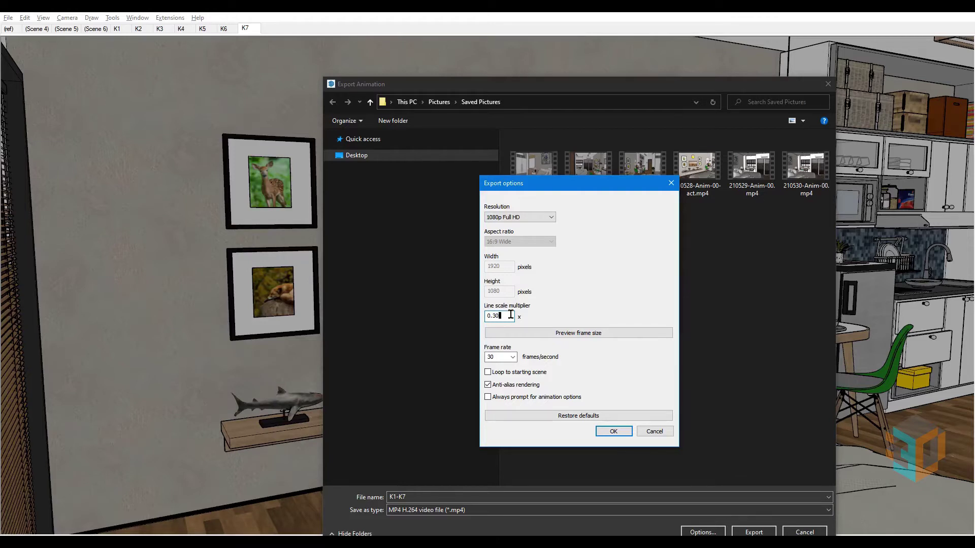
{"action": "left_click", "coordinate": [613, 431]}
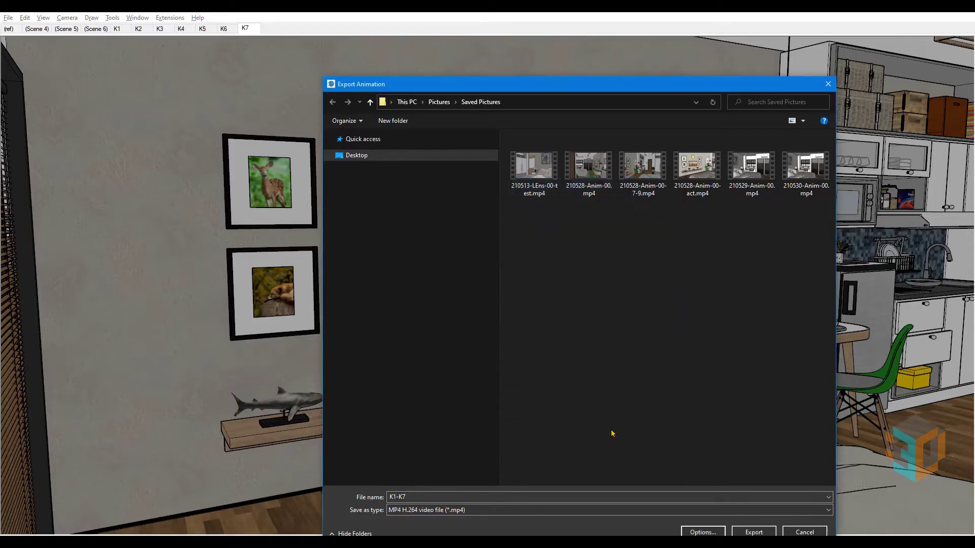
Start rendering the K1-K7 MP4 from the Export Animation dialog.
{"action": "left_click", "coordinate": [753, 532]}
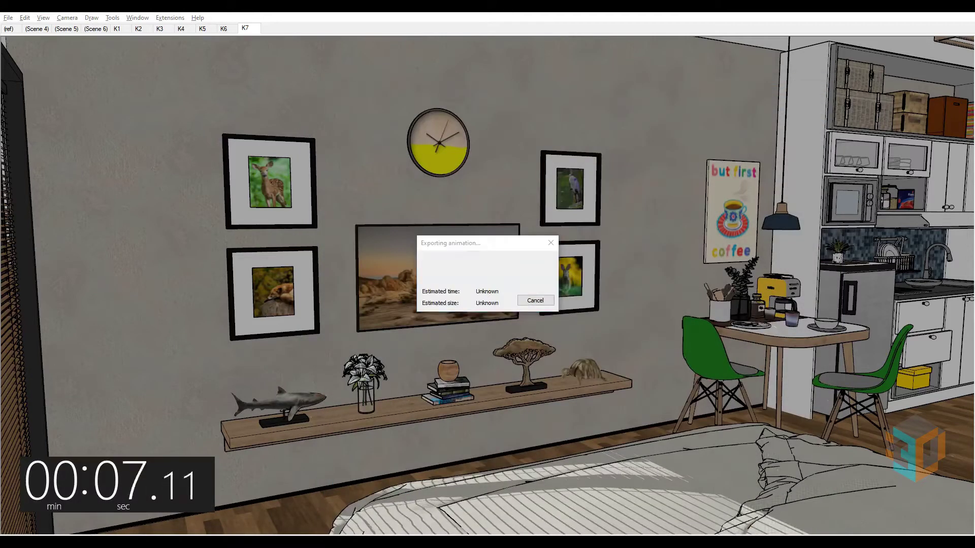